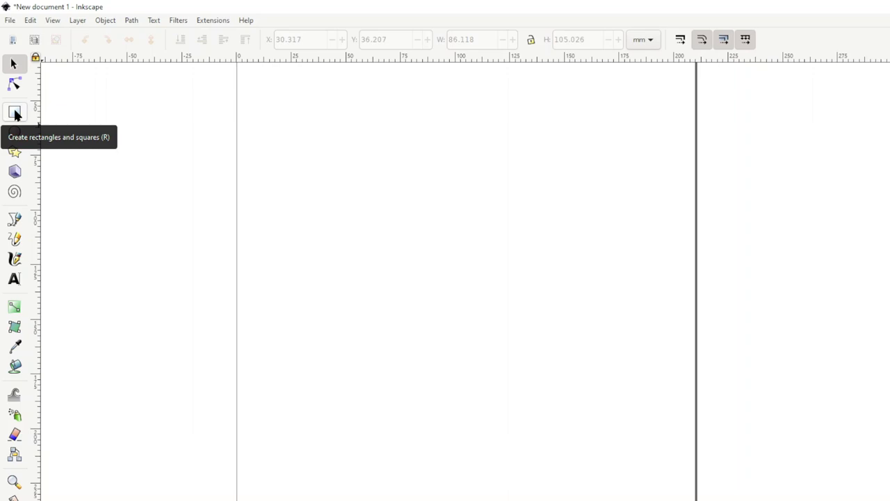
# - Draw a black 26.256 × 63.156 mm rectangle and stamp copies to leave four across the upper page
pyautogui.click(15, 113)
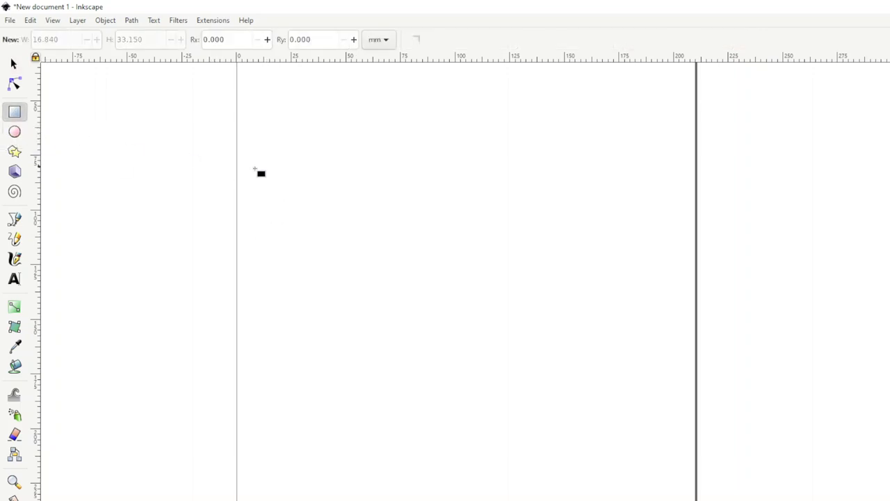
pyautogui.moveTo(291, 140); pyautogui.dragTo(347, 276)
pyautogui.click(13, 65)
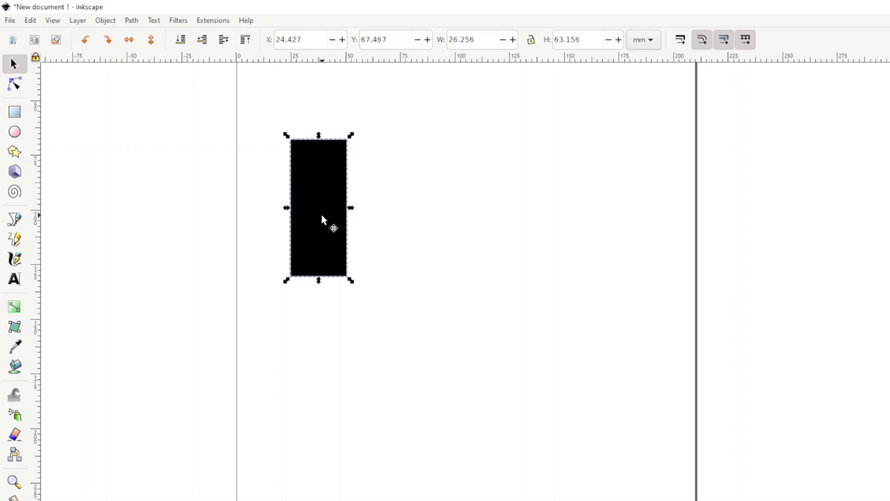
pyautogui.moveTo(322, 220); pyautogui.dragTo(644, 373)
pyautogui.press('space')
pyautogui.press('space')
pyautogui.press('space')
pyautogui.press('space')
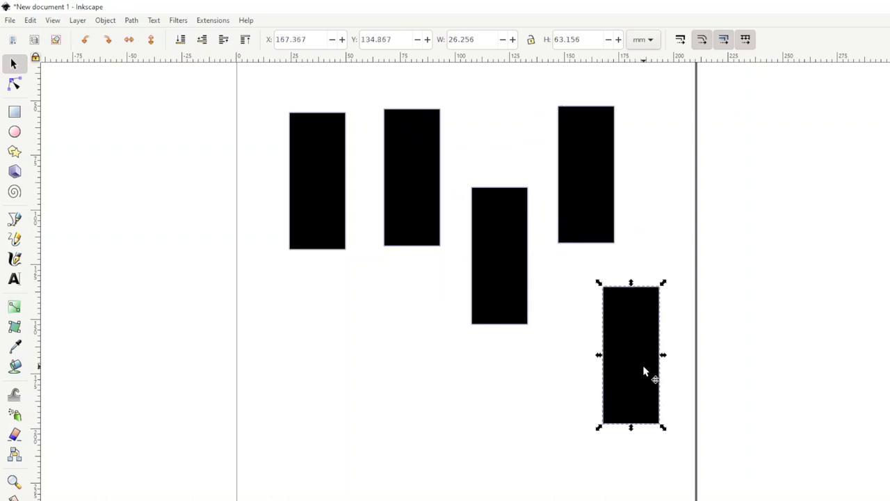
pyautogui.press('Delete')
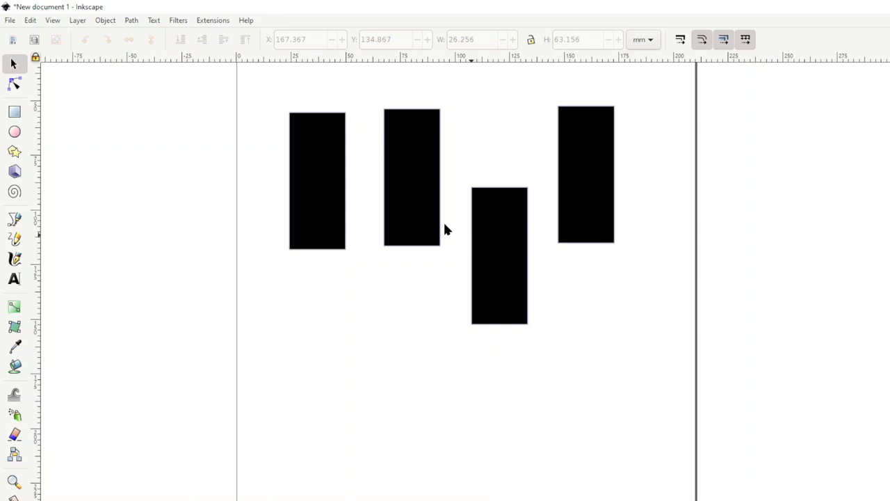
# - Resize each rectangle differently into a wider block, a stretched bar, a thin stick and a wide bar
pyautogui.click(332, 215)
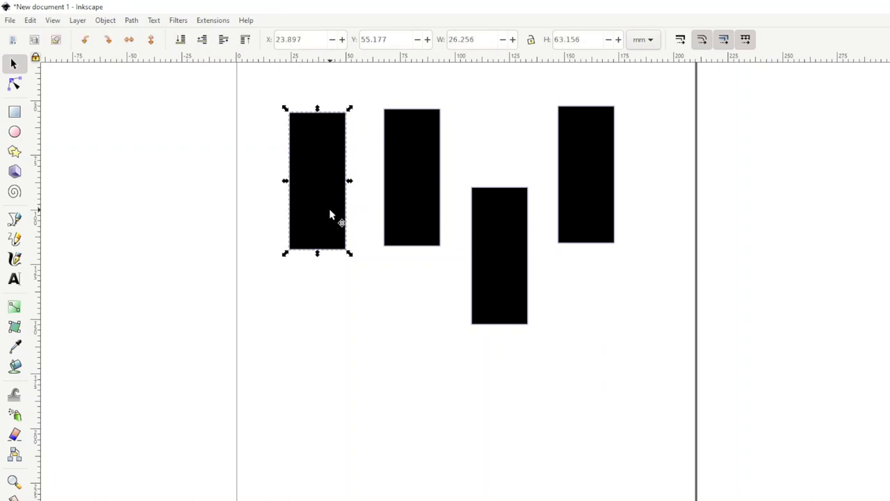
pyautogui.click(205, 174)
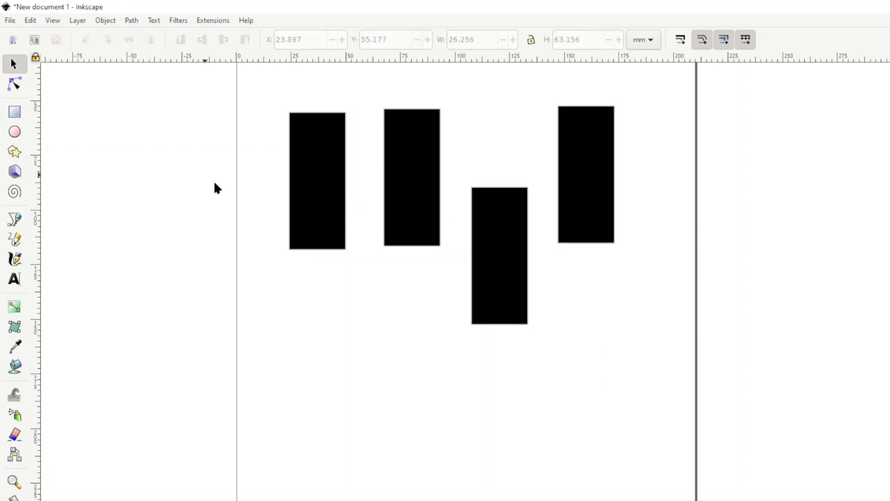
pyautogui.click(300, 202)
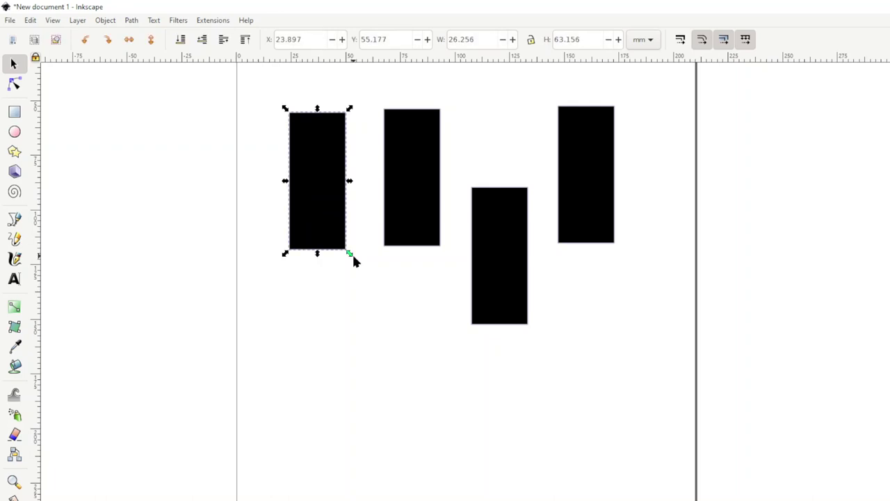
pyautogui.moveTo(349, 254); pyautogui.dragTo(381, 223)
pyautogui.click(427, 201)
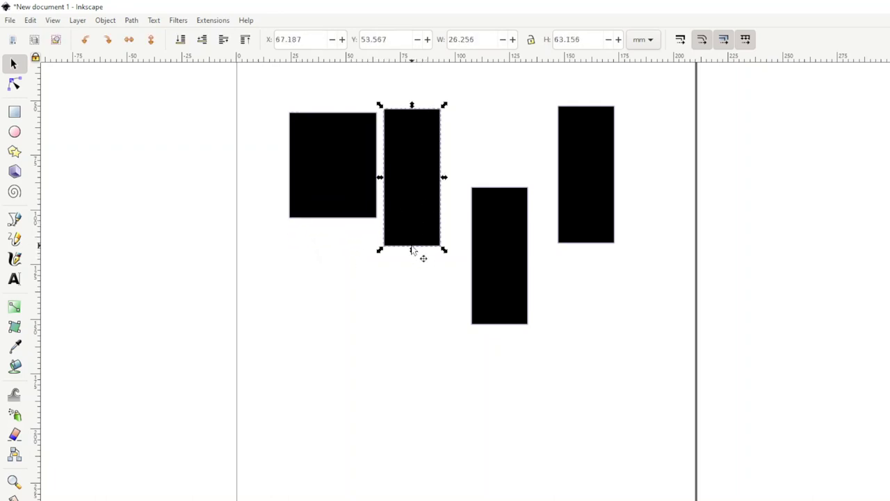
pyautogui.moveTo(412, 253); pyautogui.dragTo(419, 328)
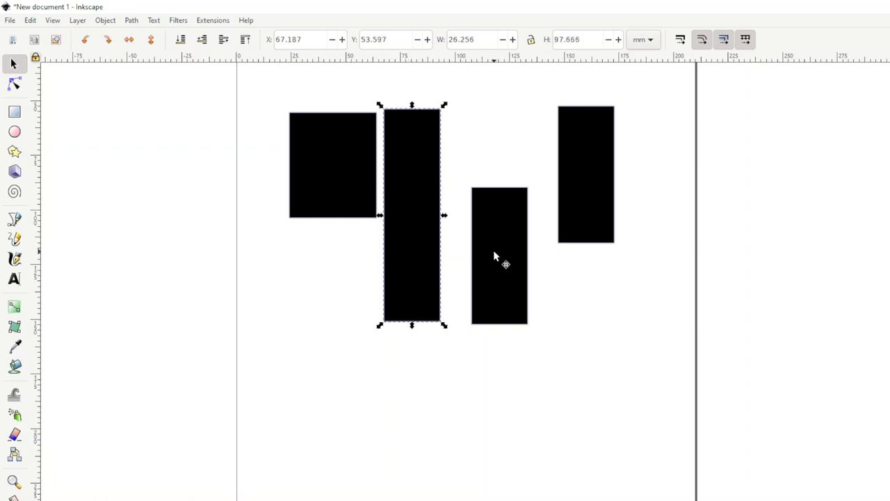
pyautogui.click(494, 257)
pyautogui.moveTo(499, 183); pyautogui.dragTo(483, 53)
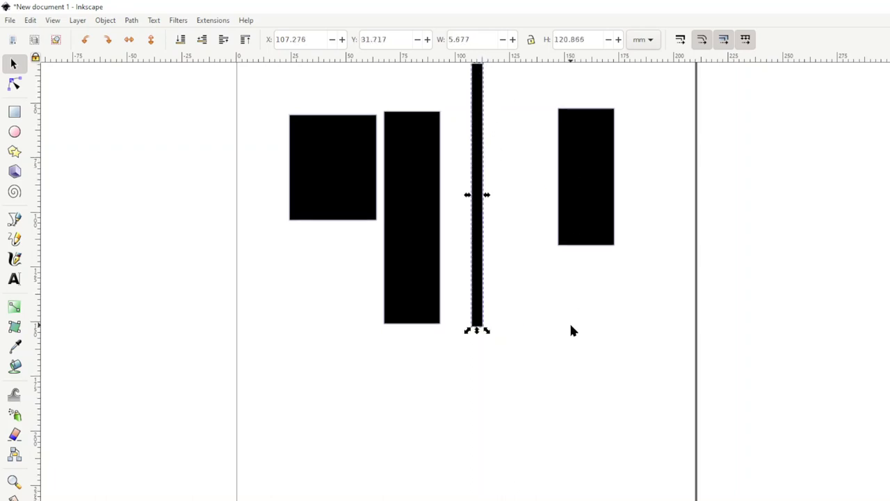
pyautogui.moveTo(487, 337); pyautogui.dragTo(482, 266)
pyautogui.click(609, 207)
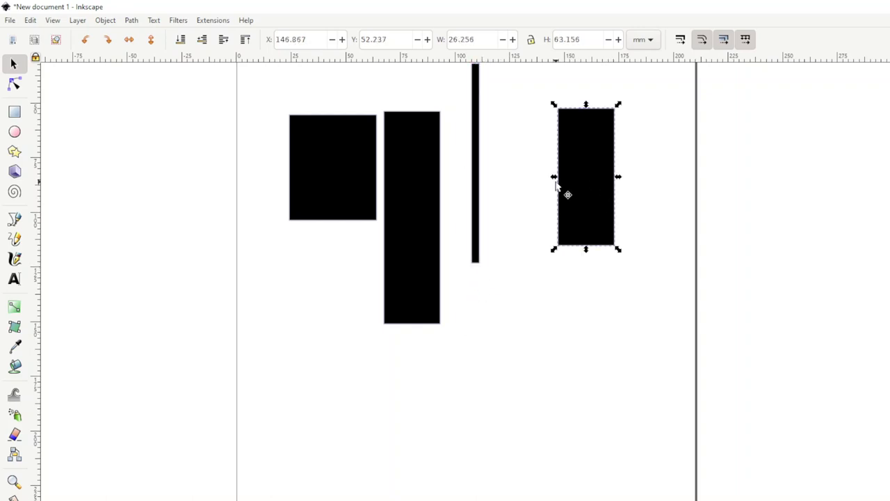
pyautogui.moveTo(556, 178); pyautogui.dragTo(487, 188)
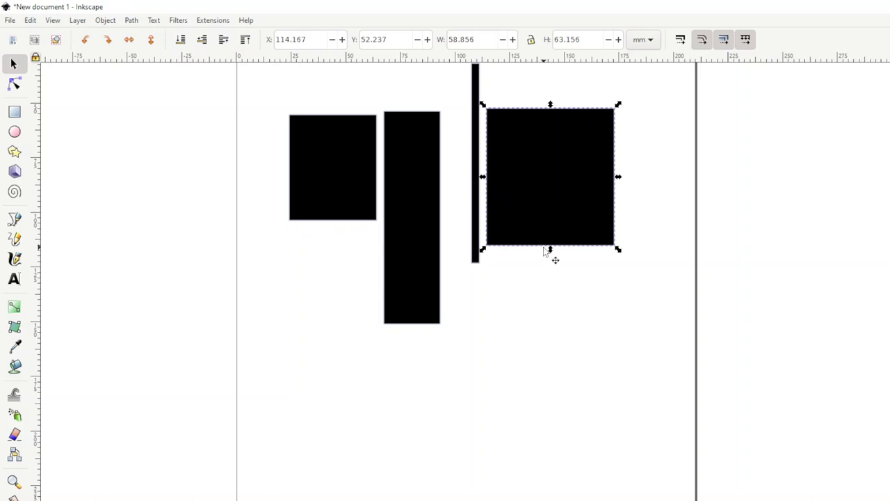
pyautogui.moveTo(554, 251); pyautogui.dragTo(533, 158)
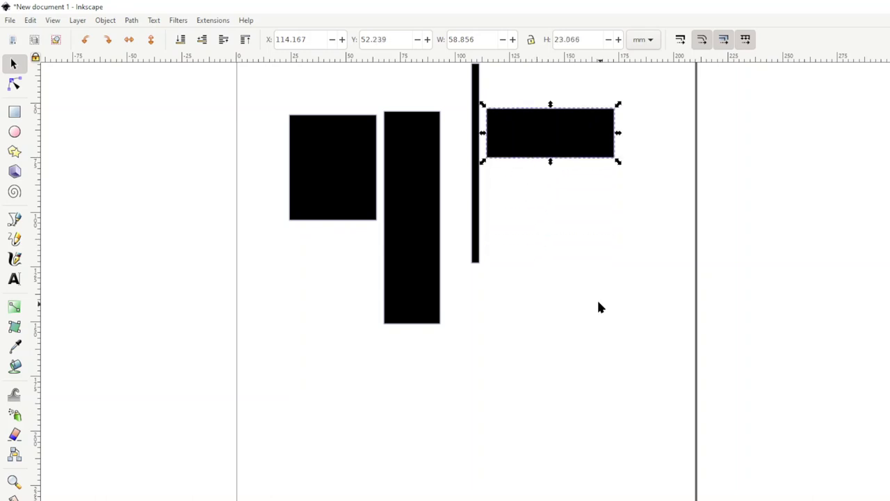
# - Lengthen the tall bar and line all four shapes up in a row from the page's left edge
pyautogui.click(598, 302)
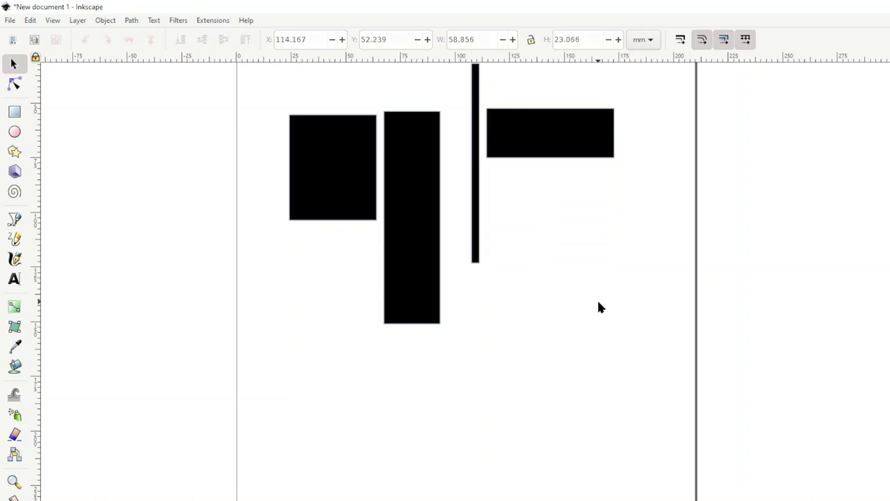
pyautogui.click(413, 244)
pyautogui.moveTo(415, 244); pyautogui.dragTo(420, 312)
pyautogui.moveTo(416, 382); pyautogui.dragTo(409, 477)
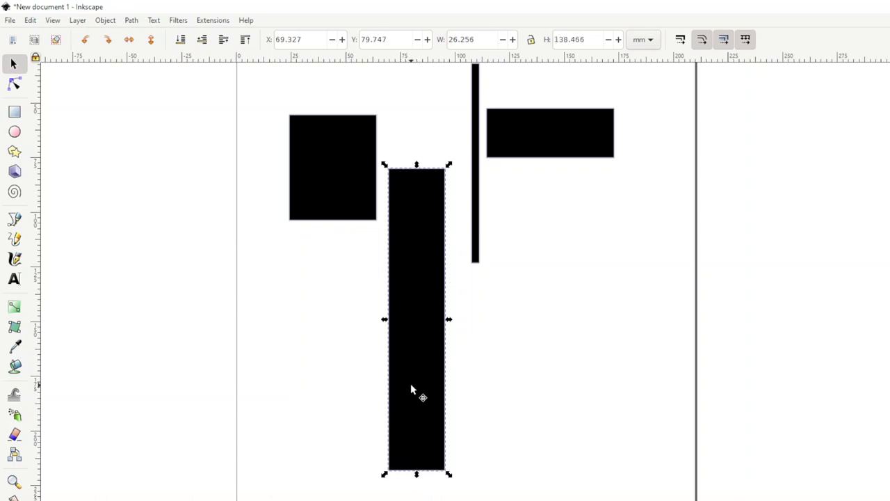
pyautogui.moveTo(410, 388); pyautogui.dragTo(246, 337)
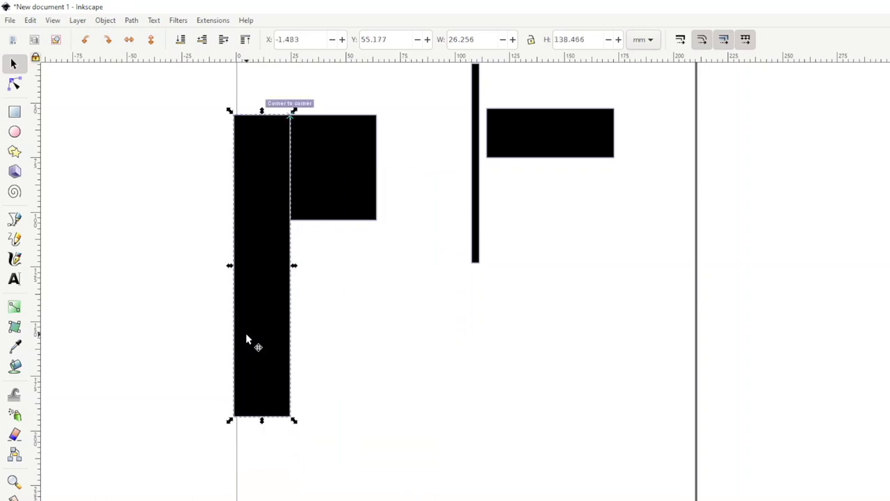
pyautogui.moveTo(348, 192); pyautogui.dragTo(363, 203)
pyautogui.moveTo(475, 217); pyautogui.dragTo(421, 287)
pyautogui.moveTo(564, 153); pyautogui.dragTo(522, 233)
pyautogui.moveTo(123, 79); pyautogui.dragTo(661, 498)
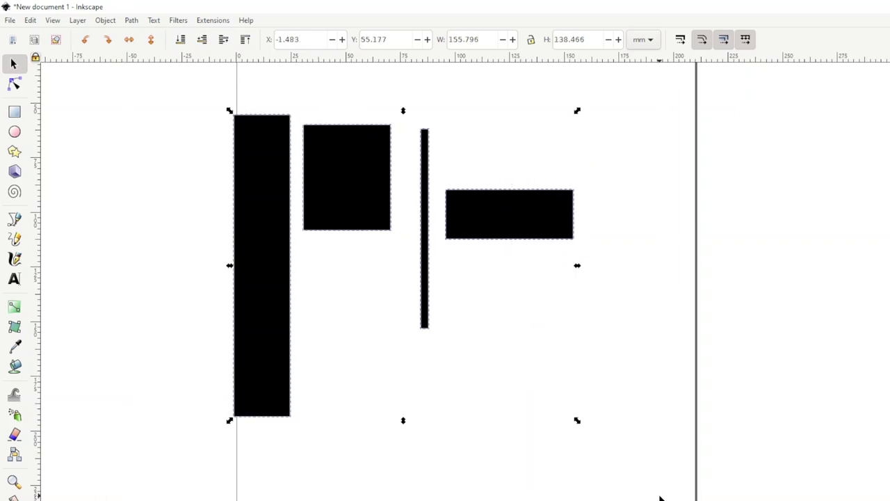
# - Stamp a copy of the four rectangles below-right, shrink it and nudge it up slightly
pyautogui.click(211, 287)
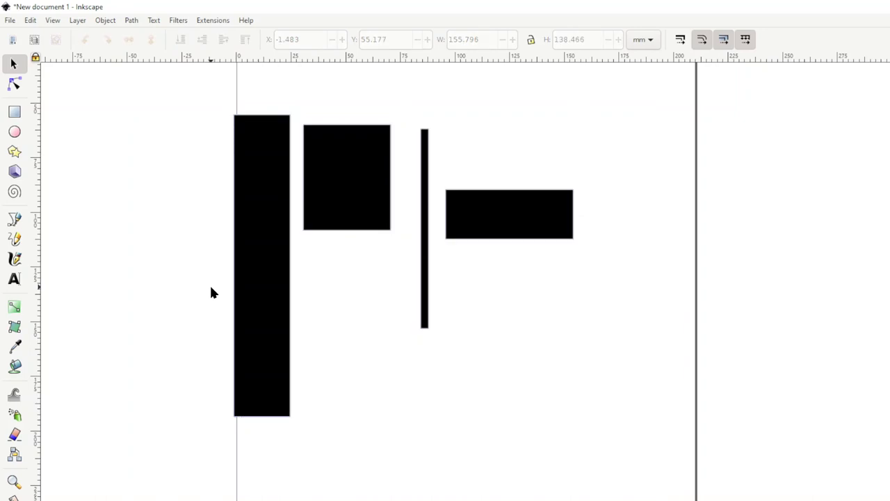
pyautogui.hotkey('ctrl', 'a')
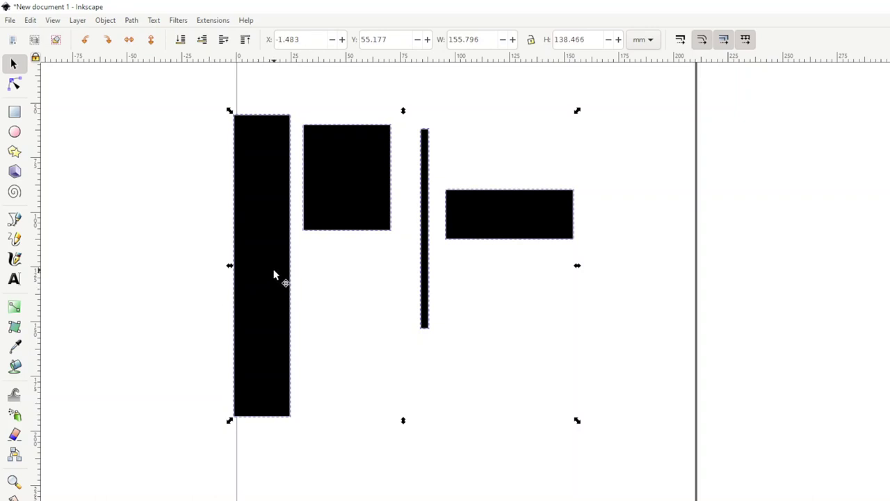
pyautogui.moveTo(274, 275); pyautogui.dragTo(554, 420)
pyautogui.press('space')
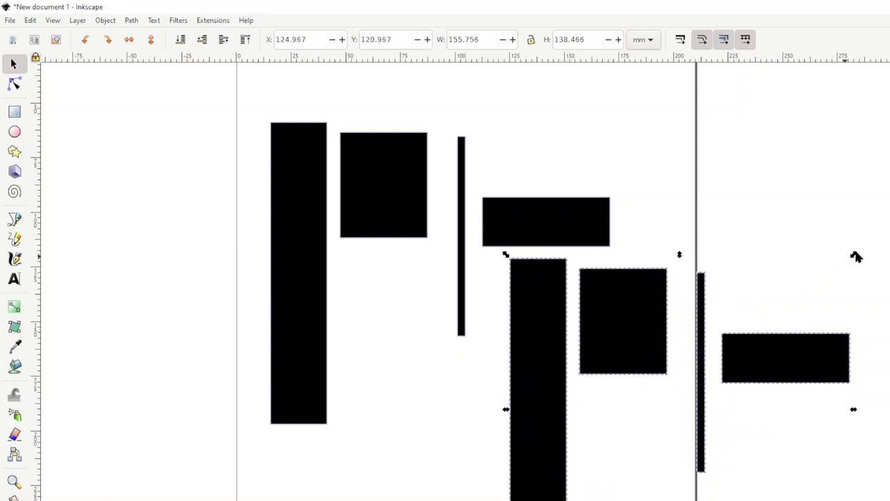
pyautogui.moveTo(854, 256); pyautogui.dragTo(751, 350)
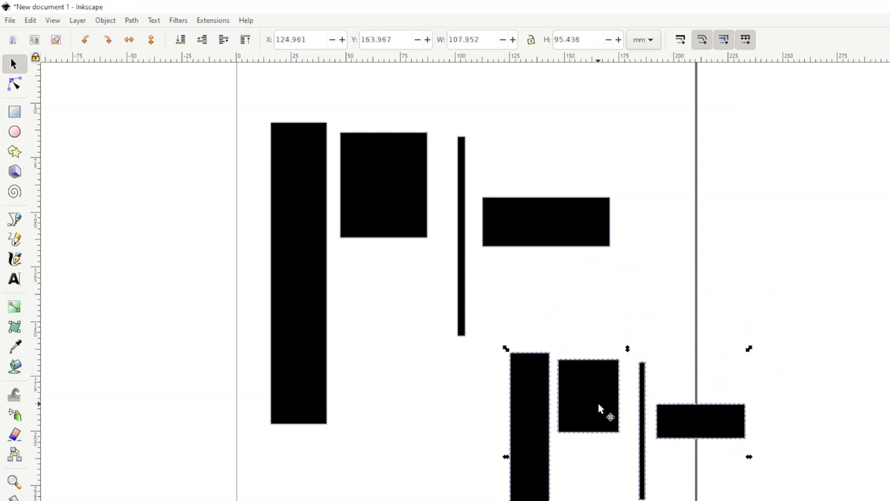
pyautogui.moveTo(598, 402); pyautogui.dragTo(613, 343)
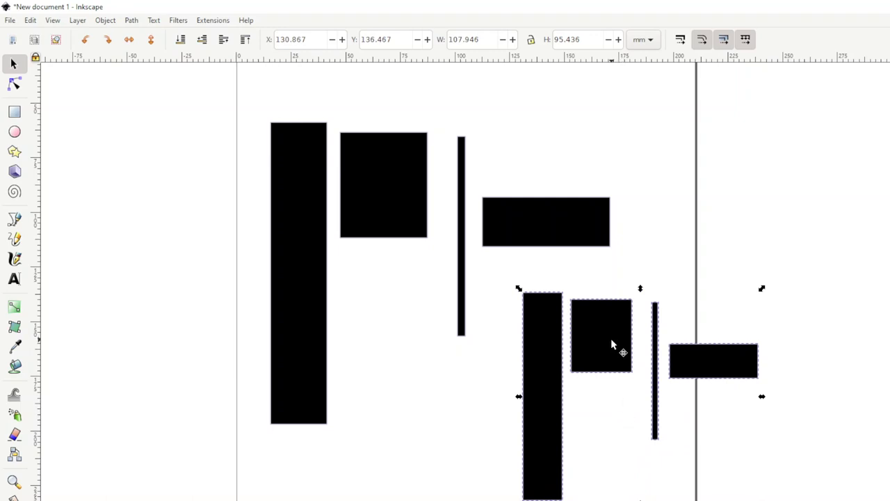
pyautogui.click(611, 344)
# - Slant the smaller copy to the right and stamp a duplicate near the left edge
pyautogui.moveTo(640, 290); pyautogui.dragTo(686, 299)
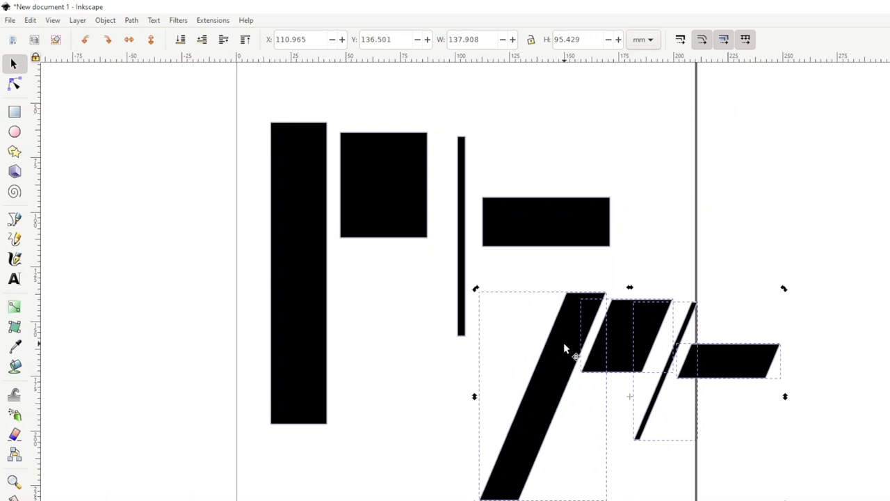
pyautogui.moveTo(565, 346); pyautogui.dragTo(104, 227)
pyautogui.press('space')
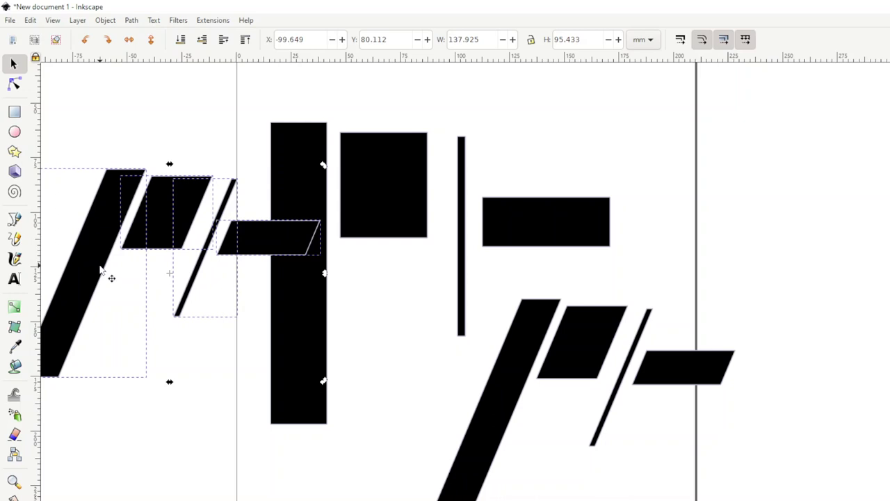
# - Narrow the left duplicate slightly, rotate it about 45° clockwise and shift it further left
pyautogui.click(100, 268)
pyautogui.moveTo(324, 164); pyautogui.dragTo(307, 158)
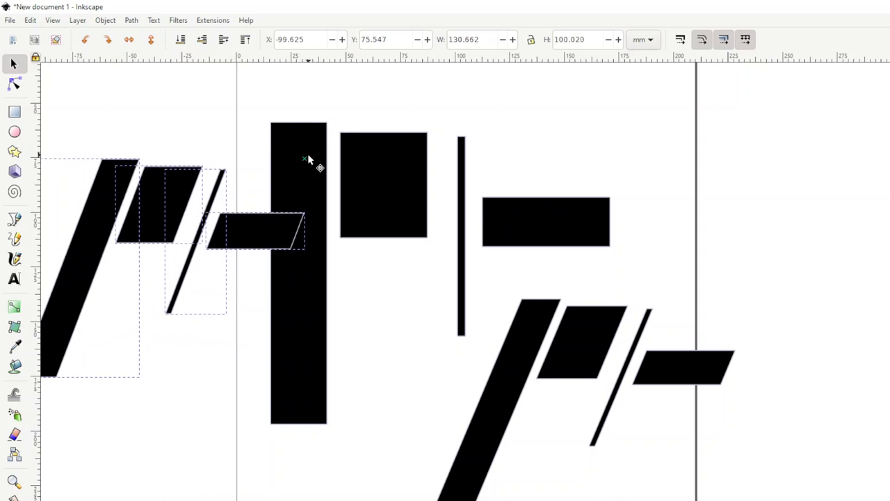
pyautogui.click(94, 235)
pyautogui.moveTo(307, 154); pyautogui.dragTo(325, 278)
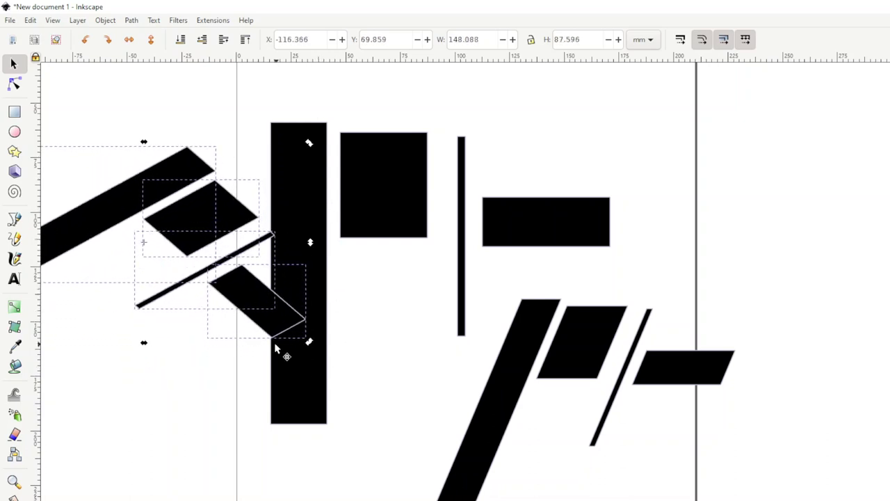
pyautogui.moveTo(257, 298); pyautogui.dragTo(201, 310)
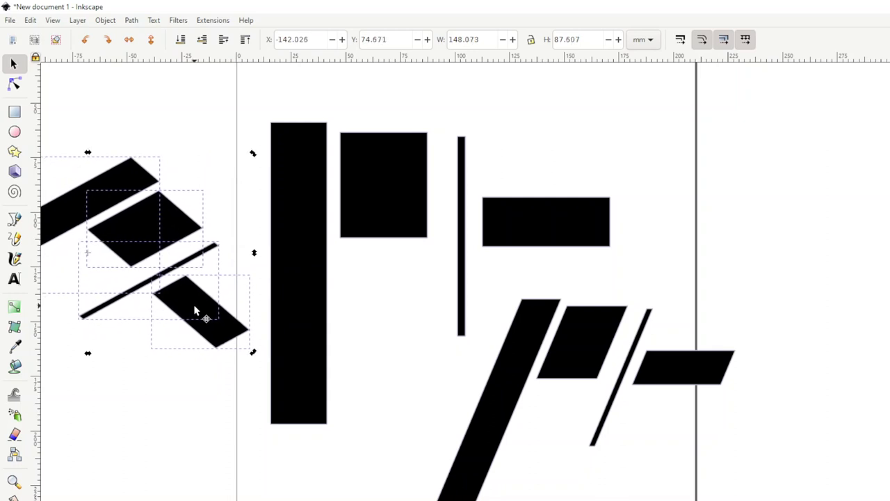
pyautogui.click(183, 431)
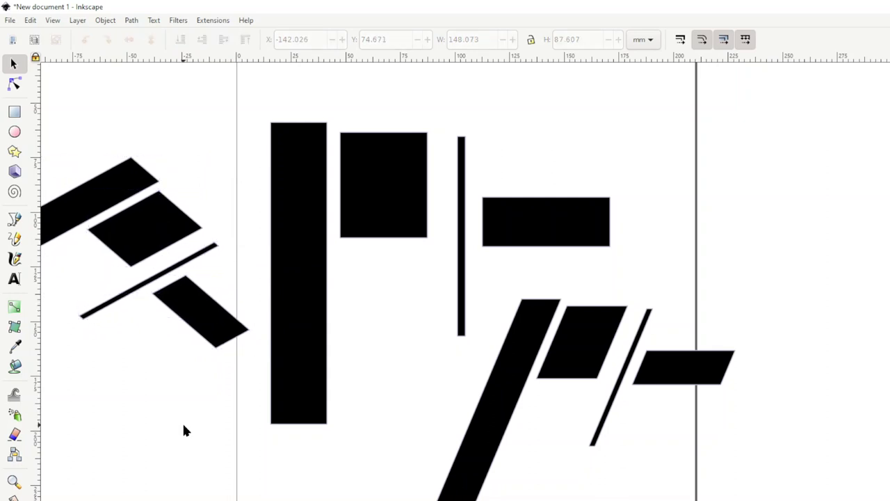
# - Enlarge the tall rectangle, then move the slanted stick, slanted block, diagonal line and square onto it
pyautogui.click(291, 416)
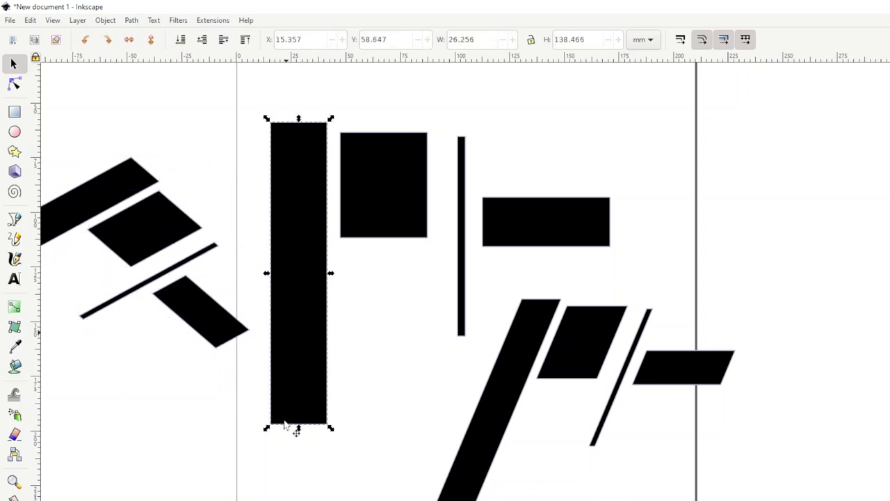
pyautogui.moveTo(267, 429); pyautogui.dragTo(247, 473)
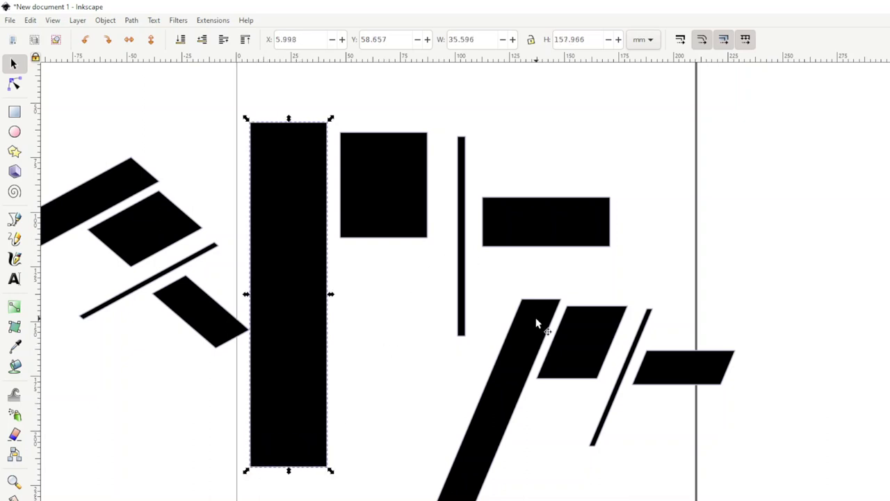
pyautogui.moveTo(627, 374); pyautogui.dragTo(332, 349)
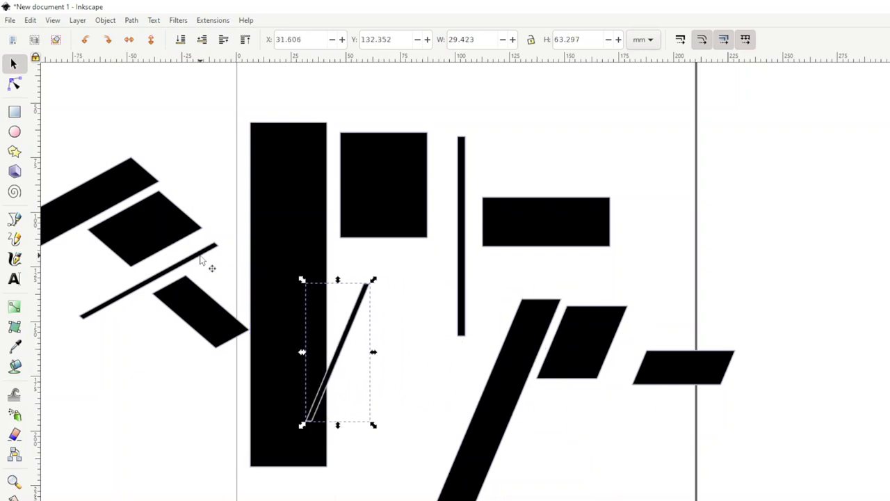
pyautogui.moveTo(195, 308); pyautogui.dragTo(381, 320)
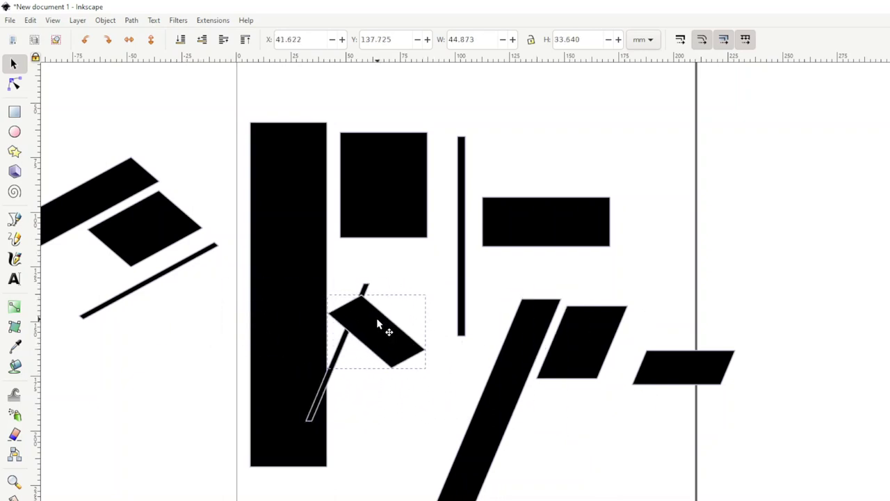
pyautogui.moveTo(201, 254); pyautogui.dragTo(407, 126)
pyautogui.moveTo(407, 224); pyautogui.dragTo(415, 163)
# - Bring the thin bar, horizontal rectangle and slanted shape to the trunk; shorten the slanted shape to 47.824 × 73.950 mm
pyautogui.moveTo(462, 232); pyautogui.dragTo(270, 132)
pyautogui.moveTo(512, 222); pyautogui.dragTo(329, 248)
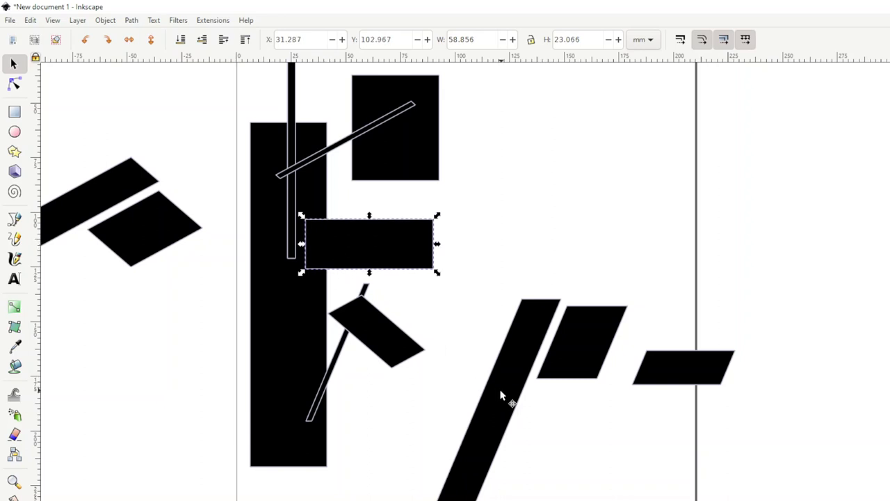
pyautogui.moveTo(496, 383); pyautogui.dragTo(348, 260)
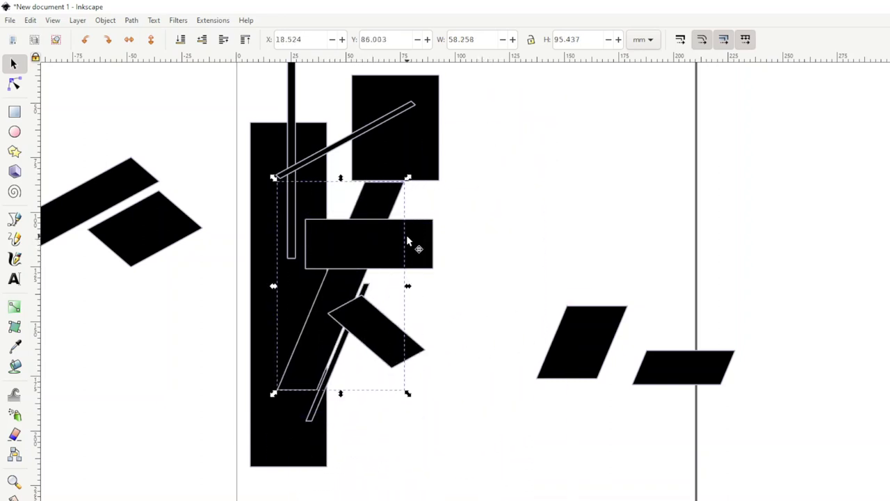
pyautogui.moveTo(399, 240); pyautogui.dragTo(449, 256)
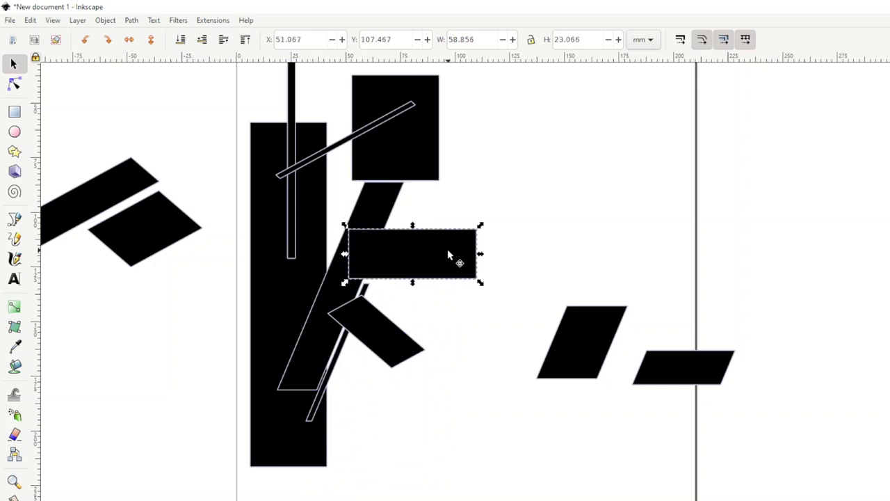
pyautogui.click(391, 202)
pyautogui.moveTo(409, 178); pyautogui.dragTo(384, 222)
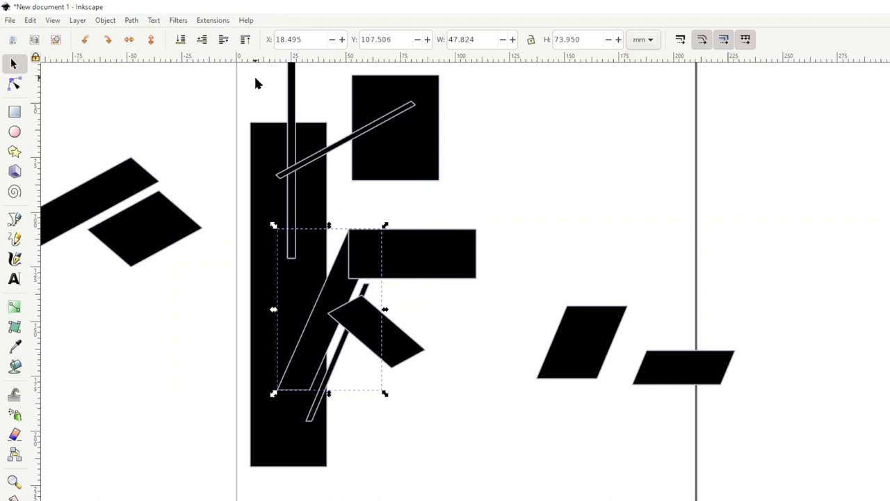
# - Nudge the horizontal rectangle slightly down-right and move the thin diagonal line lower
pyautogui.click(53, 20)
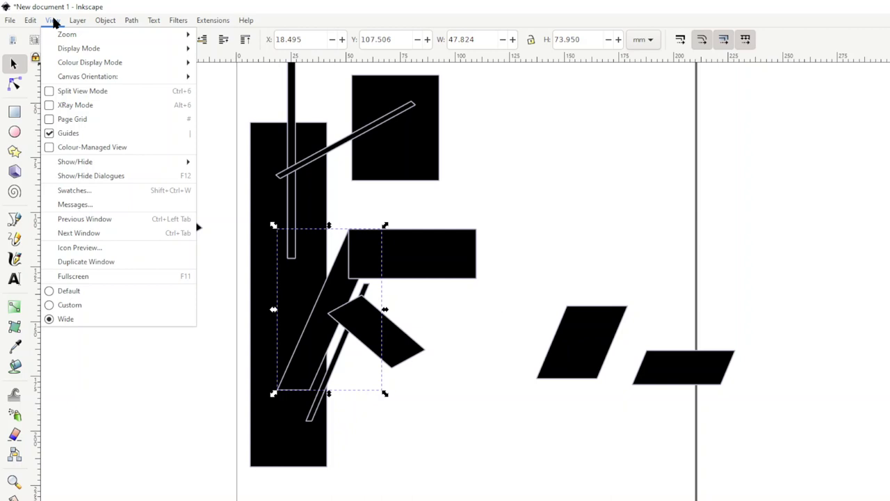
pyautogui.click(53, 20)
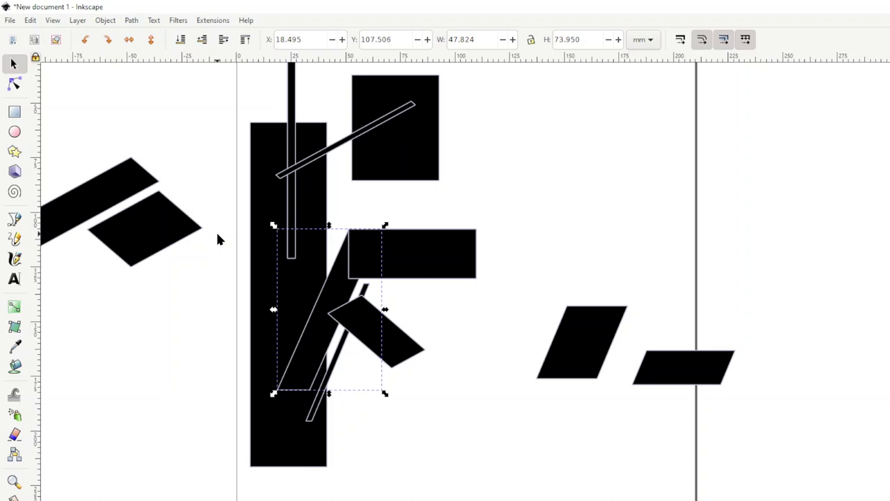
pyautogui.moveTo(411, 257)
pyautogui.mouseDown()
pyautogui.moveTo(402, 288)
pyautogui.moveTo(414, 259)
pyautogui.moveTo(415, 274)
pyautogui.mouseUp()
pyautogui.moveTo(330, 382); pyautogui.dragTo(340, 413)
# - Move the rotated rectangle, both parallelograms, the diamond and the long bar onto the tree
pyautogui.moveTo(395, 353); pyautogui.dragTo(414, 367)
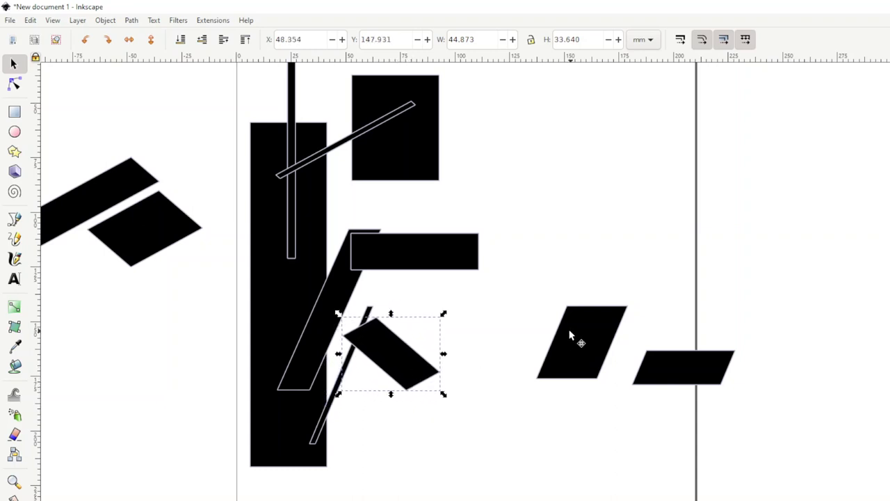
pyautogui.moveTo(570, 336); pyautogui.dragTo(440, 111)
pyautogui.moveTo(665, 364); pyautogui.dragTo(415, 223)
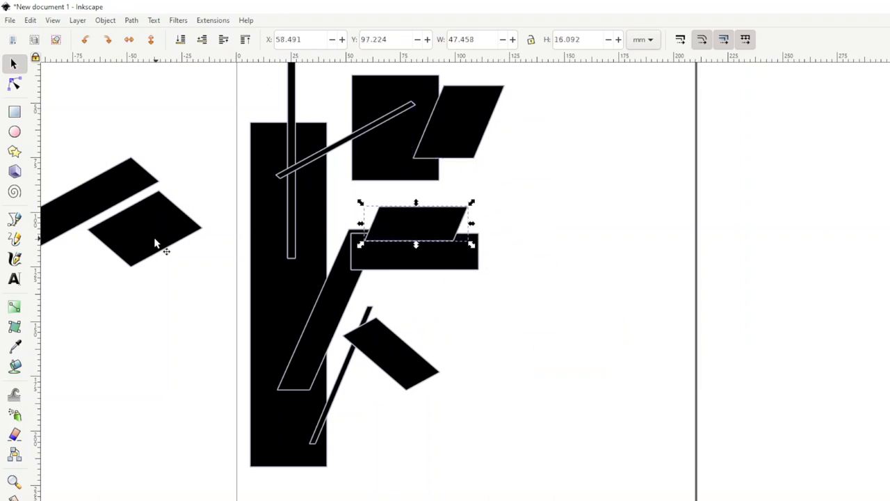
pyautogui.moveTo(157, 241); pyautogui.dragTo(324, 214)
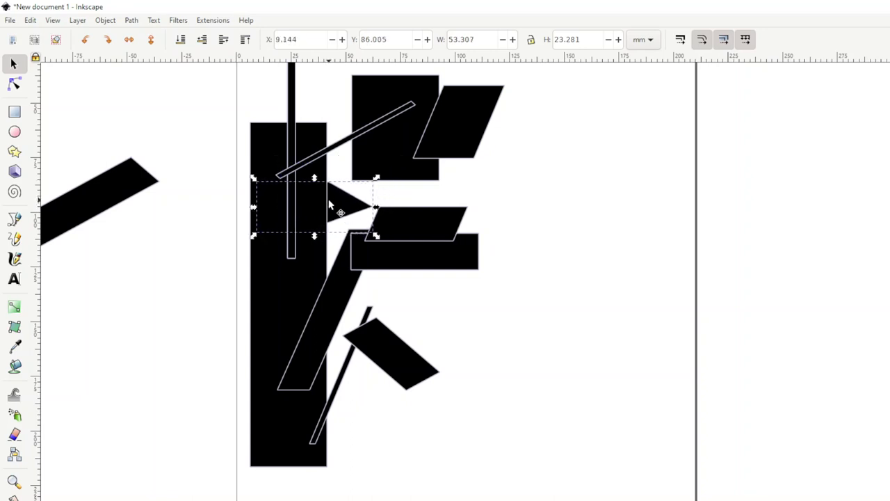
pyautogui.moveTo(130, 194)
pyautogui.mouseDown()
pyautogui.moveTo(246, 258)
pyautogui.moveTo(423, 298)
pyautogui.moveTo(483, 285)
pyautogui.moveTo(618, 286)
pyautogui.moveTo(619, 268)
pyautogui.moveTo(626, 275)
pyautogui.moveTo(556, 348)
pyautogui.moveTo(465, 367)
pyautogui.moveTo(434, 389)
pyautogui.moveTo(398, 358)
pyautogui.moveTo(371, 407)
pyautogui.moveTo(368, 377)
pyautogui.mouseUp()
# - Shrink the small rotated parallelogram to 25.988 × 18.867 mm and add a Ctrl+D duplicate of it
pyautogui.click(394, 369)
pyautogui.hotkey('ctrl', 'd')
pyautogui.click(458, 431)
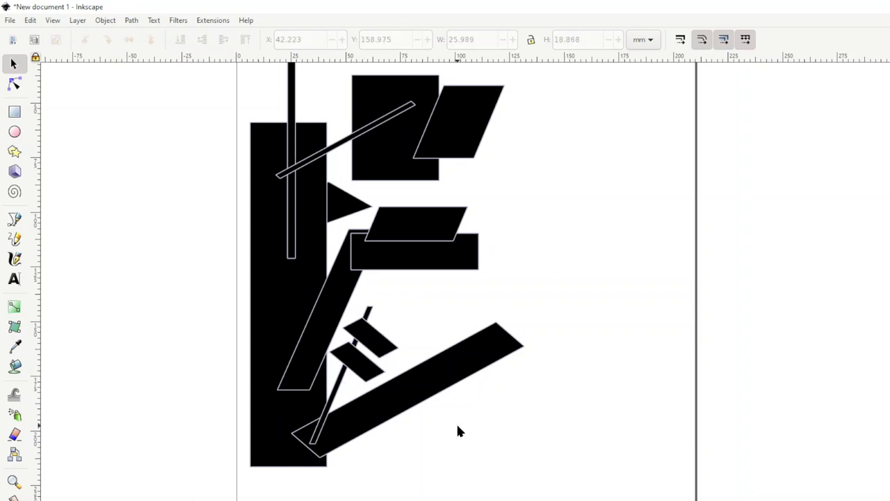
# - Stretch the trunk rectangle down to the bottom of the page
pyautogui.press('-')
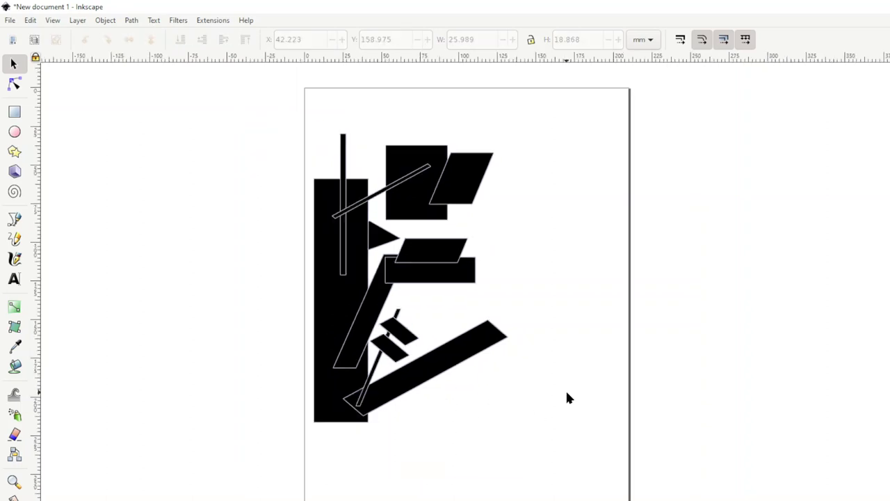
pyautogui.click(329, 401)
pyautogui.moveTo(341, 427); pyautogui.dragTo(340, 500)
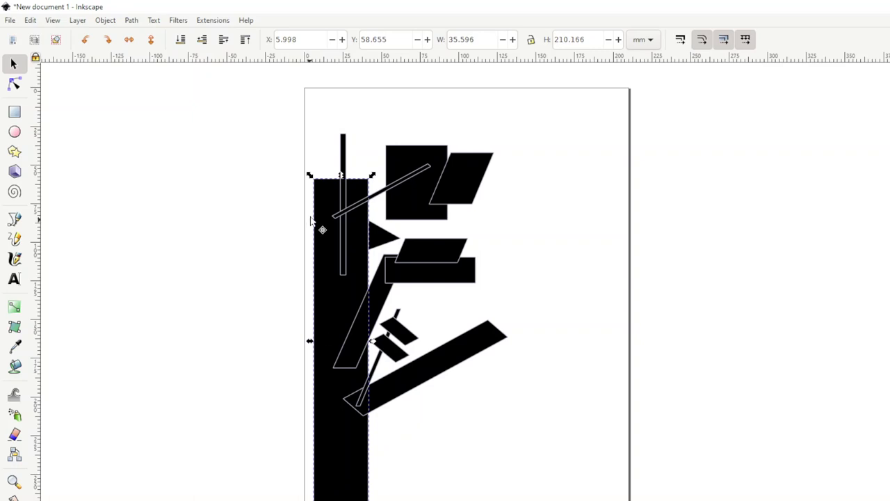
pyautogui.click(254, 194)
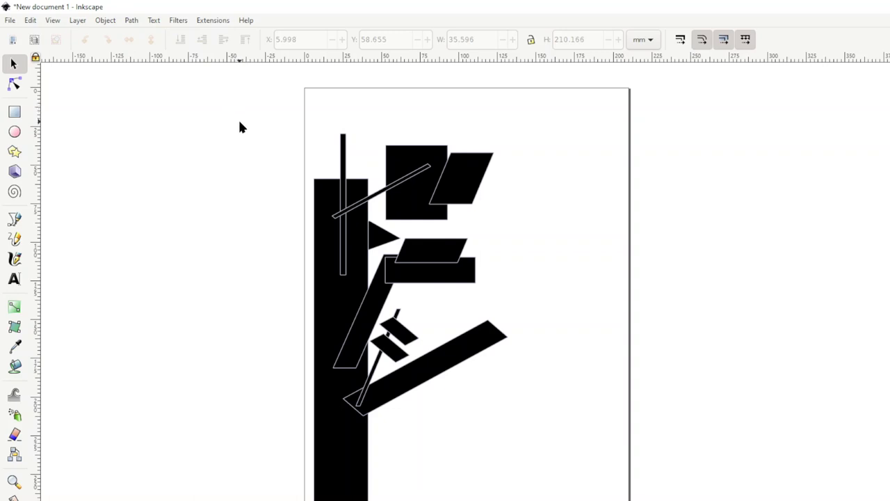
# - Union all shapes into one 125.755 × 239.165 mm tree silhouette
pyautogui.hotkey('ctrl', 'a')
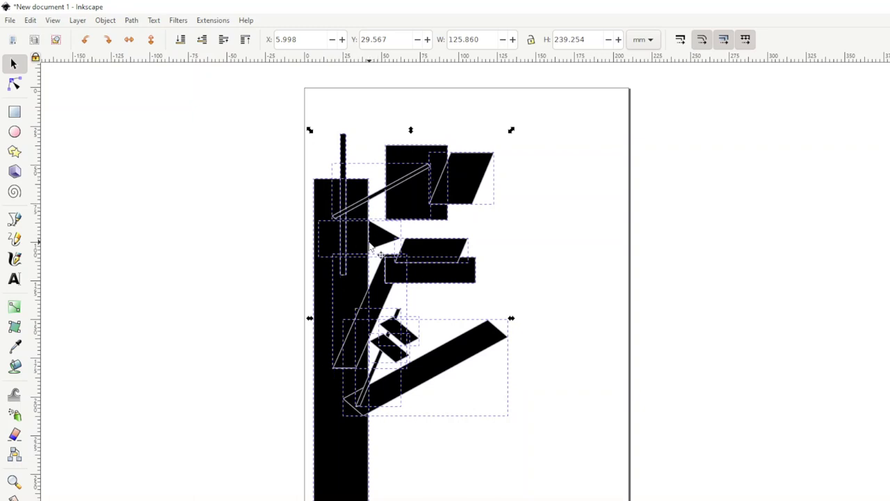
pyautogui.hotkey('ctrl', '+')
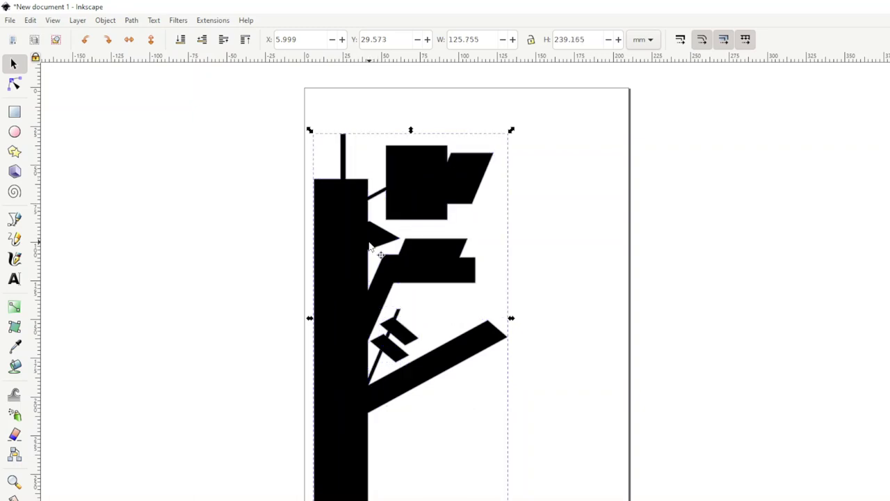
pyautogui.click(610, 385)
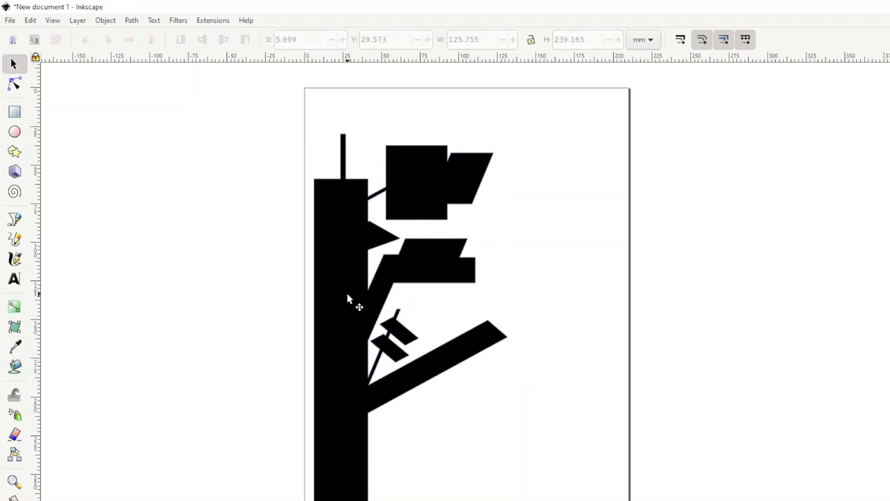
# - Stamp a copy of the tree, flip it horizontally with H, and butt it against the original's trunk
pyautogui.moveTo(431, 298); pyautogui.dragTo(435, 277)
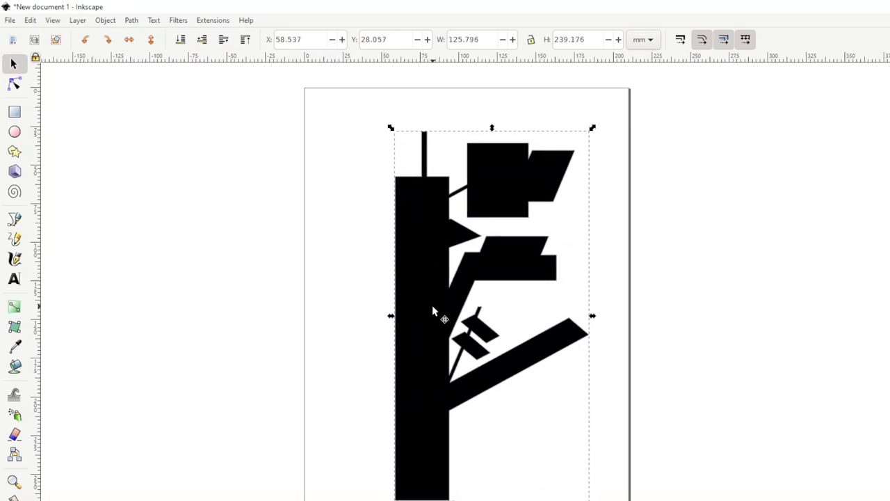
pyautogui.moveTo(433, 308); pyautogui.dragTo(190, 290)
pyautogui.press('space')
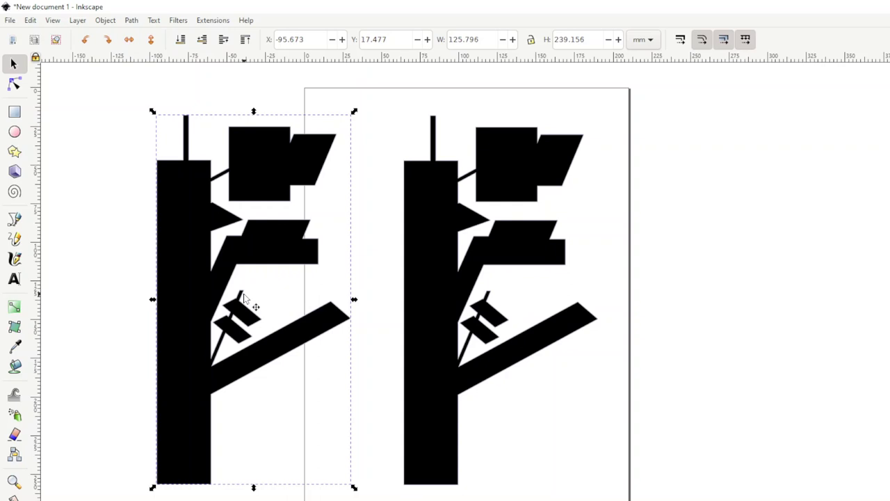
pyautogui.press('h')
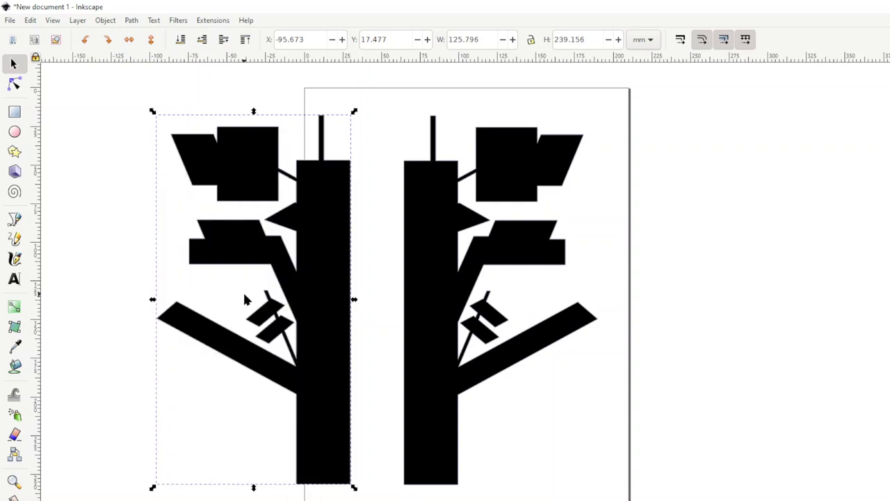
pyautogui.moveTo(314, 320); pyautogui.dragTo(417, 321)
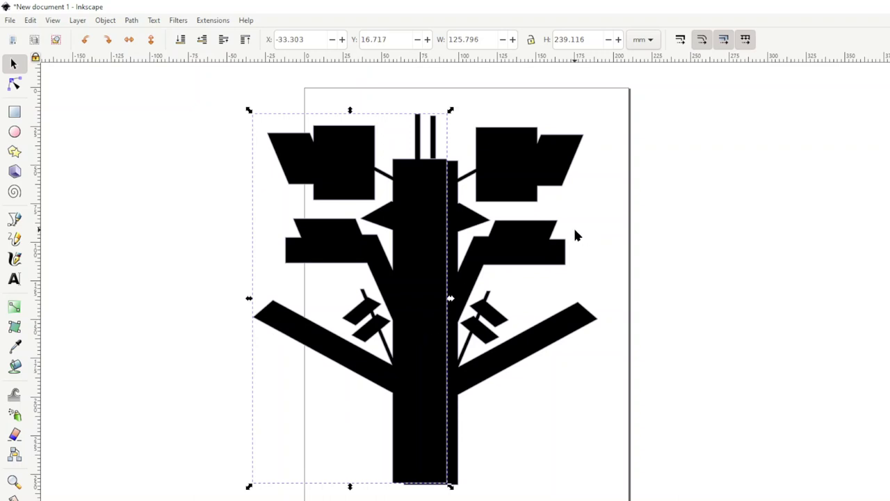
# - Select both tree halves and align them with each other
pyautogui.hotkey('ctrl', 'a')
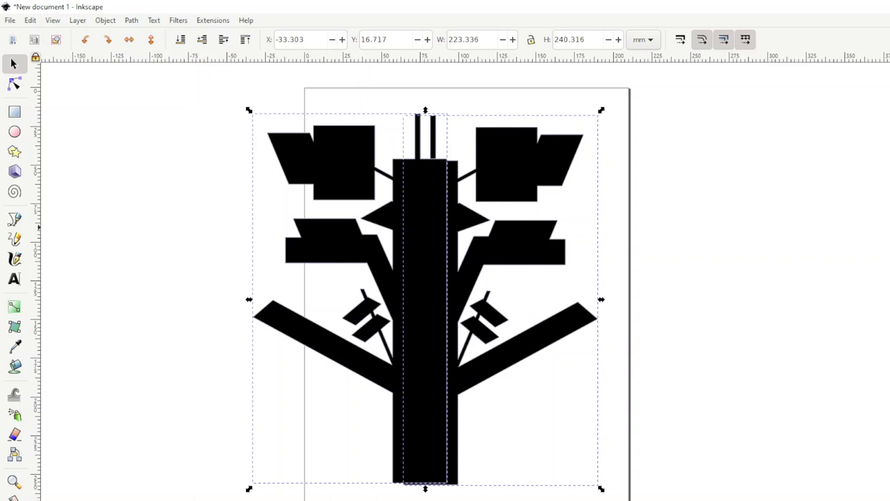
pyautogui.hotkey('ctrl', 'z')
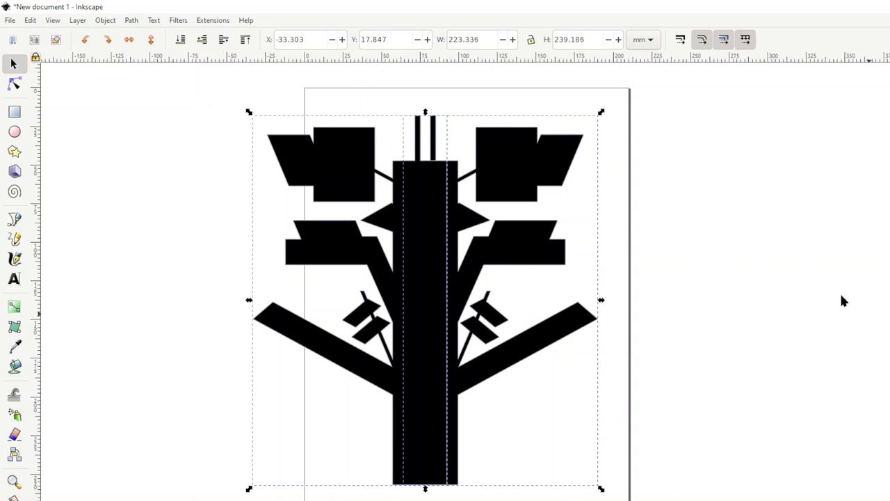
pyautogui.click(786, 282)
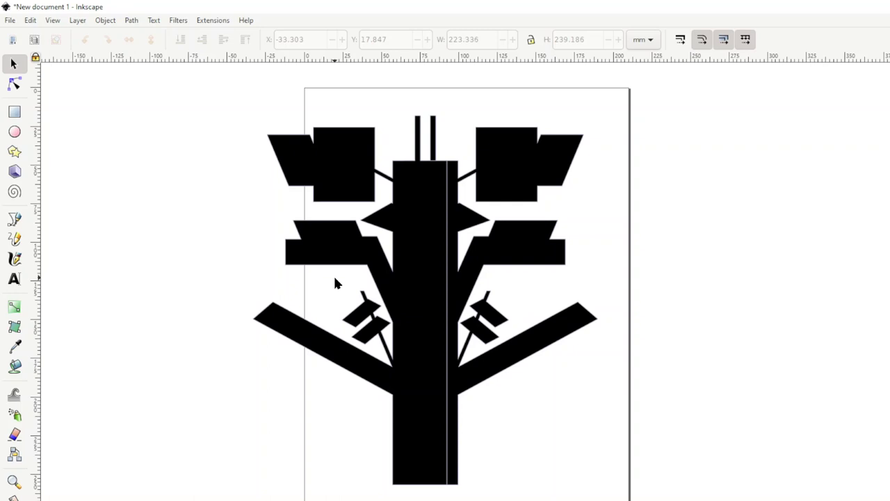
# - Union the halves into one 223.394 × 239.198 mm emblem and move it to the page's top-left corner
pyautogui.hotkey('ctrl', 'a')
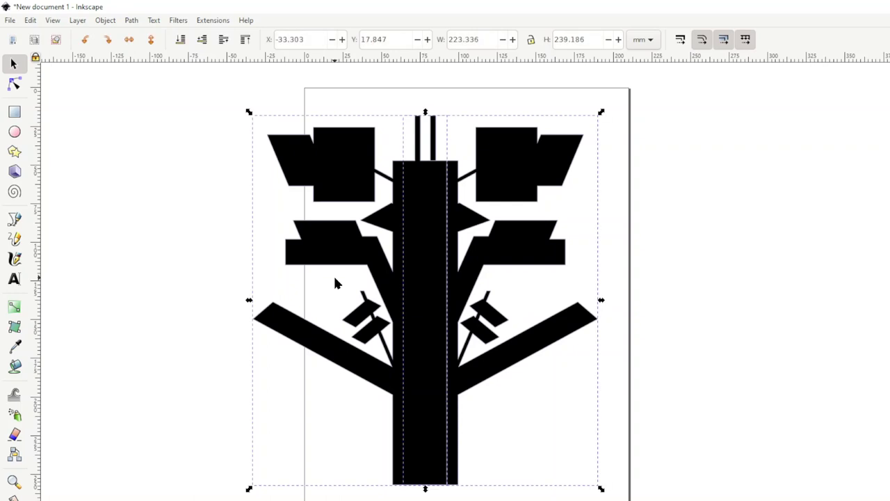
pyautogui.hotkey('ctrl', '+')
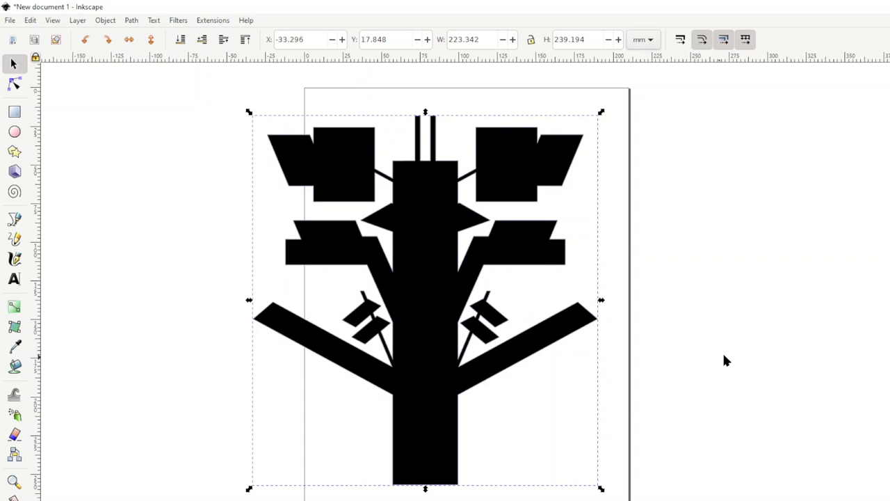
pyautogui.moveTo(436, 344)
pyautogui.mouseDown()
pyautogui.moveTo(526, 368)
pyautogui.moveTo(534, 357)
pyautogui.mouseUp()
pyautogui.moveTo(533, 303); pyautogui.dragTo(487, 263)
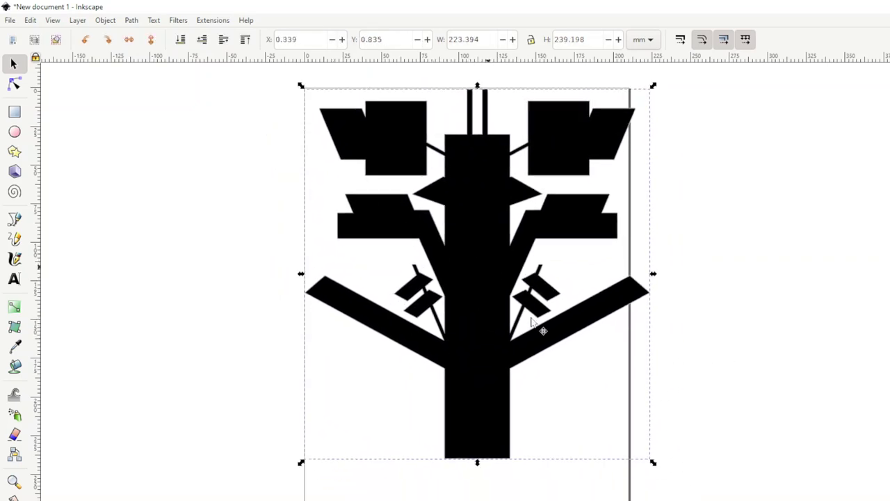
# - Scale the tree down and add a small shrunken copy on top as a crown
pyautogui.moveTo(654, 463)
pyautogui.mouseDown()
pyautogui.moveTo(570, 402)
pyautogui.moveTo(417, 408)
pyautogui.moveTo(687, 398)
pyautogui.moveTo(501, 424)
pyautogui.moveTo(485, 416)
pyautogui.moveTo(508, 413)
pyautogui.mouseUp()
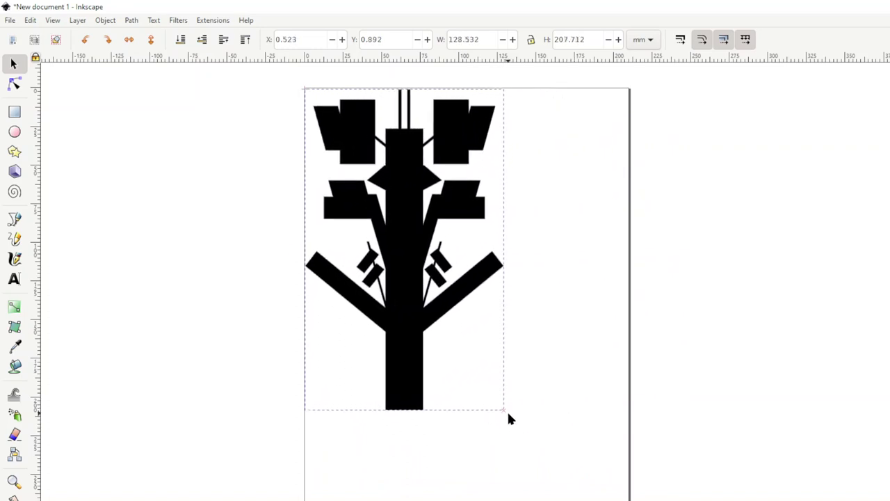
pyautogui.moveTo(404, 350)
pyautogui.mouseDown()
pyautogui.moveTo(436, 412)
pyautogui.moveTo(417, 388)
pyautogui.moveTo(427, 380)
pyautogui.moveTo(575, 386)
pyautogui.moveTo(663, 373)
pyautogui.mouseUp()
pyautogui.hotkey('ctrl', 'd')
pyautogui.moveTo(755, 450); pyautogui.dragTo(613, 237)
pyautogui.moveTo(580, 203); pyautogui.dragTo(421, 165)
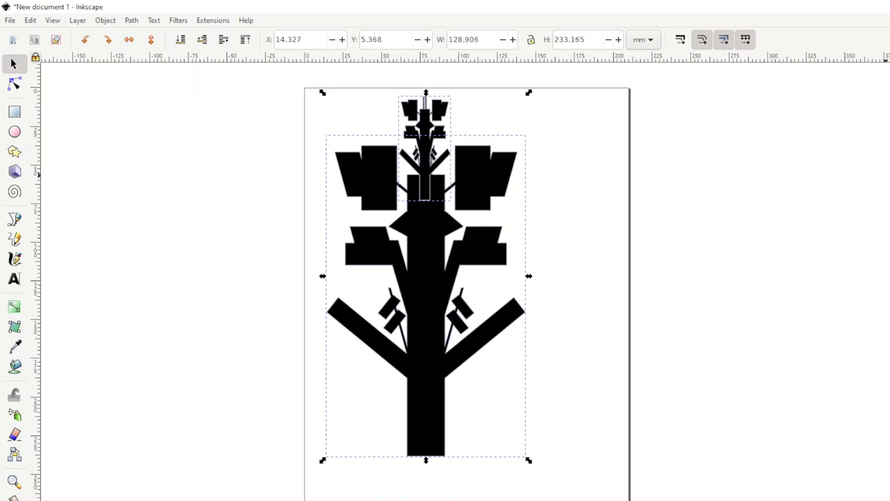
pyautogui.press('Right')
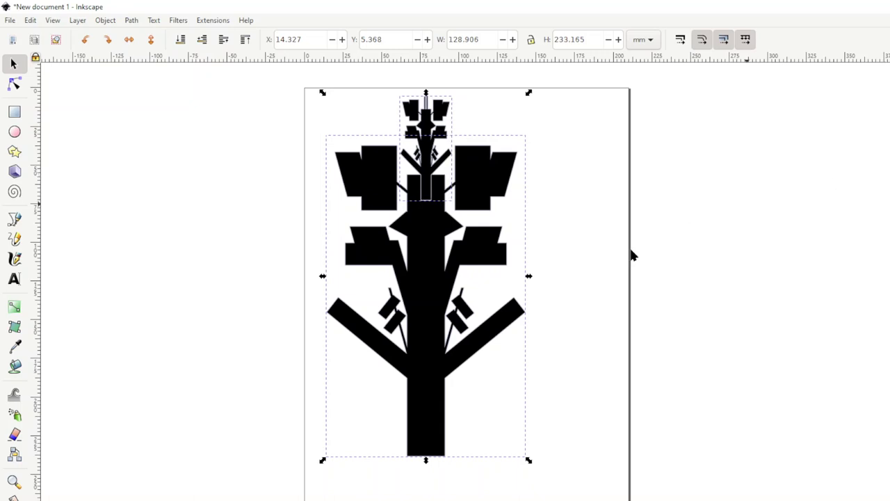
# - Select all tree parts and union them into one 128.909 × 233.177 mm silhouette
pyautogui.click(686, 282)
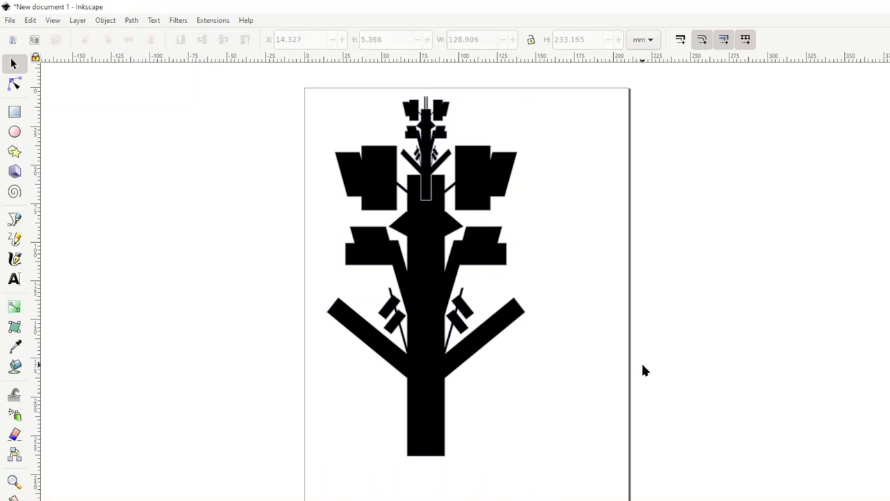
pyautogui.hotkey('ctrl', 'a')
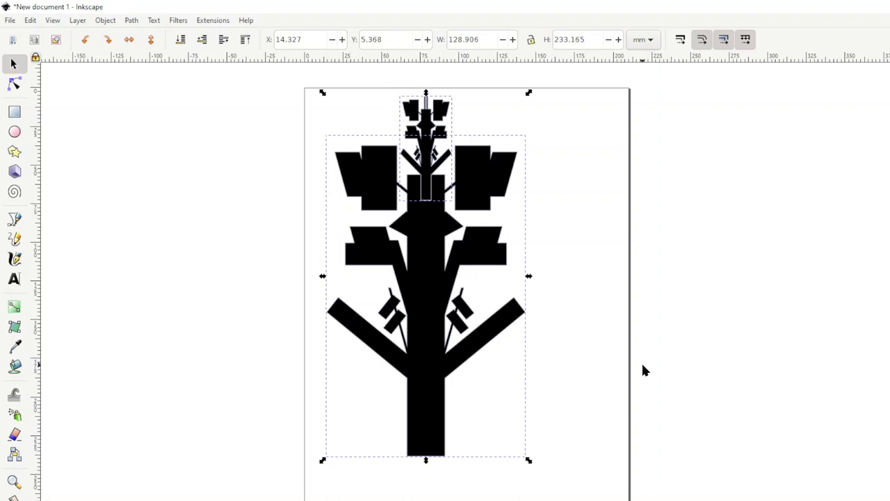
pyautogui.hotkey('ctrl', '+')
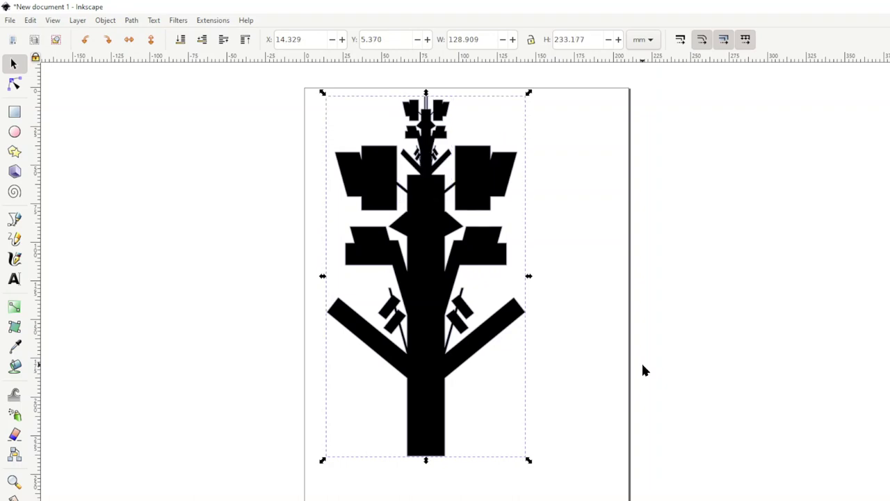
pyautogui.click(601, 347)
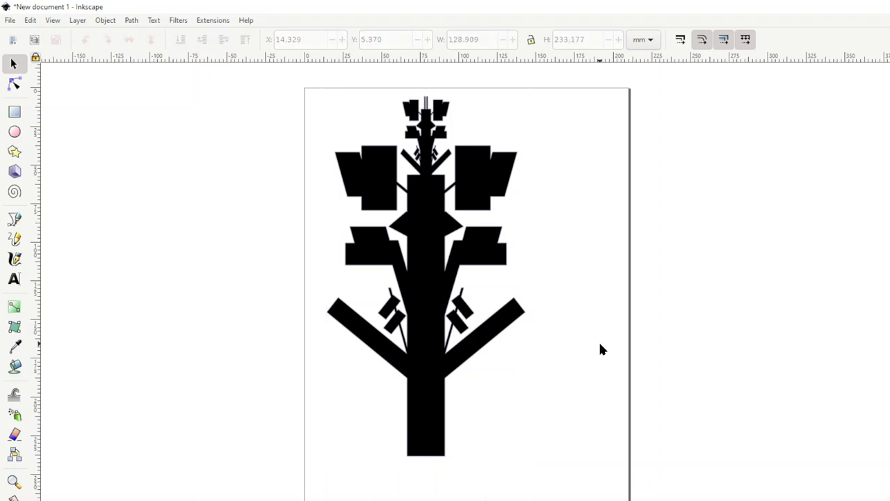
# - Duplicate the tree and shrink two copies, placing them beside the big tree
pyautogui.click(422, 343)
pyautogui.moveTo(422, 344)
pyautogui.mouseDown()
pyautogui.moveTo(418, 389)
pyautogui.moveTo(416, 371)
pyautogui.moveTo(585, 393)
pyautogui.moveTo(622, 358)
pyautogui.moveTo(739, 348)
pyautogui.moveTo(821, 348)
pyautogui.moveTo(815, 365)
pyautogui.mouseUp()
pyautogui.hotkey('ctrl', 'd')
pyautogui.hotkey('ctrl', 'd')
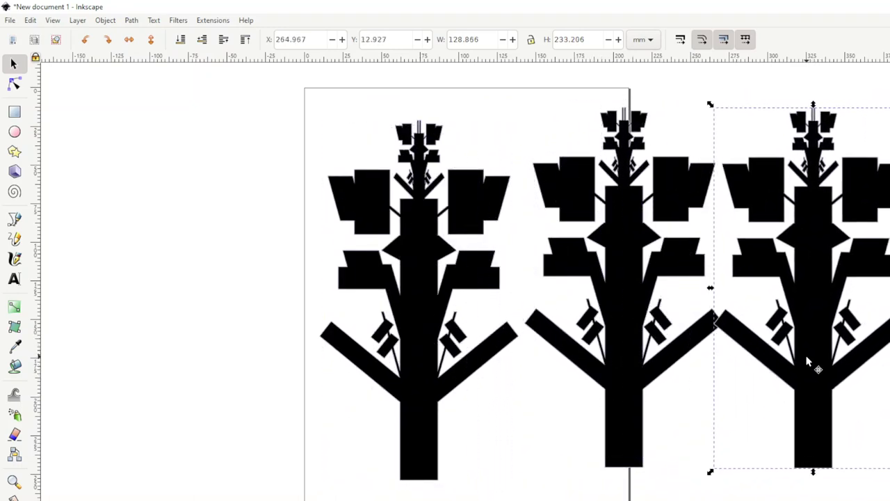
pyautogui.keyDown('shift'); pyautogui.click(629, 256); pyautogui.keyUp('shift')
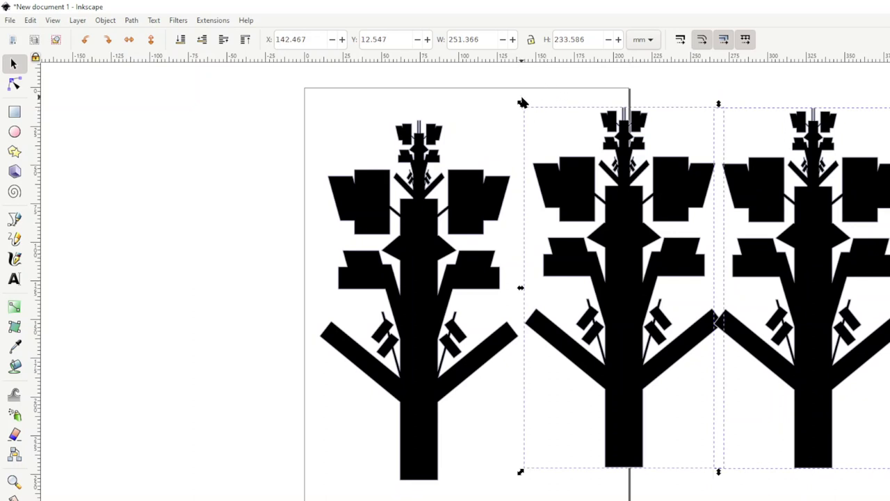
pyautogui.moveTo(521, 104); pyautogui.dragTo(775, 367)
pyautogui.moveTo(815, 423); pyautogui.dragTo(537, 449)
pyautogui.click(726, 433)
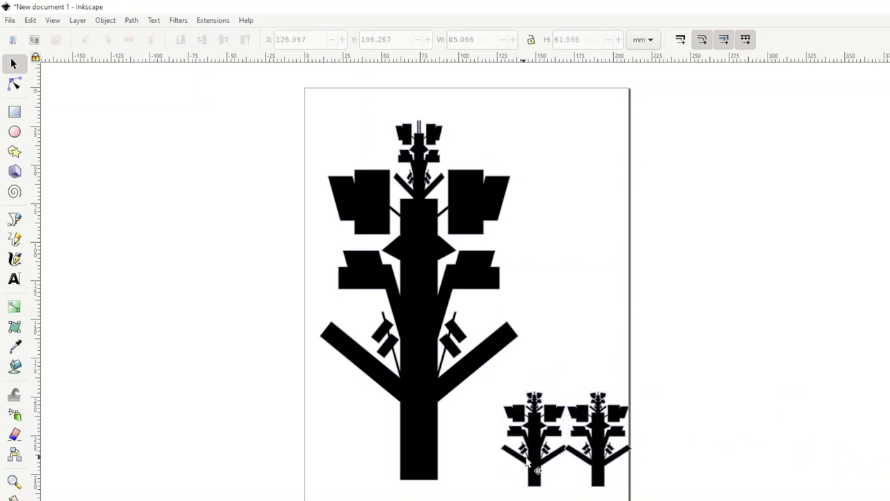
# - Delete the extra copy, then tilt the remaining small tree onto the trunk's lower right
pyautogui.click(598, 461)
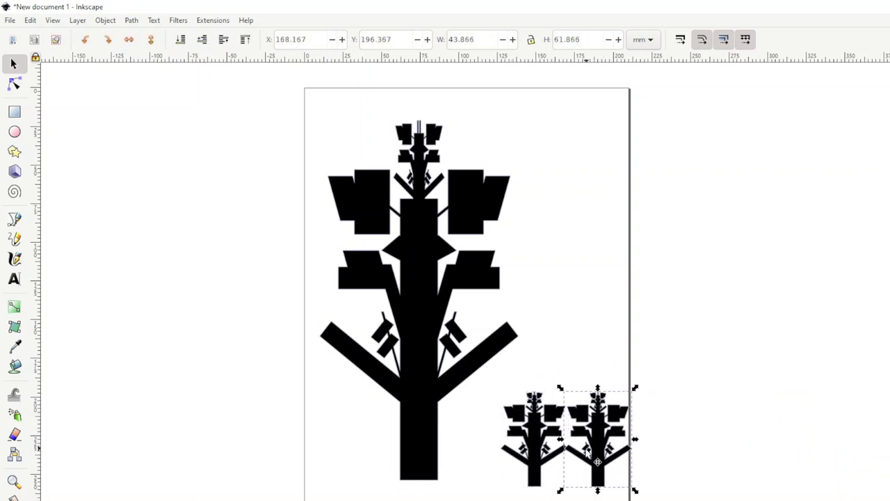
pyautogui.press('Delete')
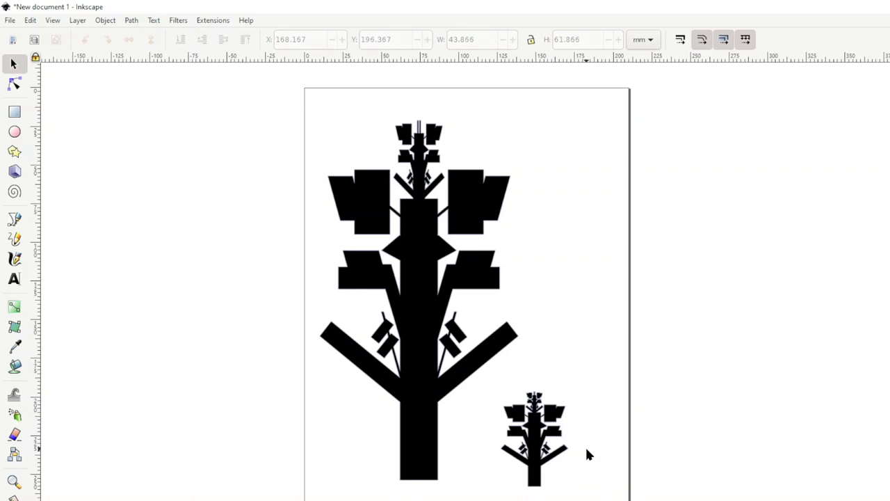
pyautogui.click(531, 432)
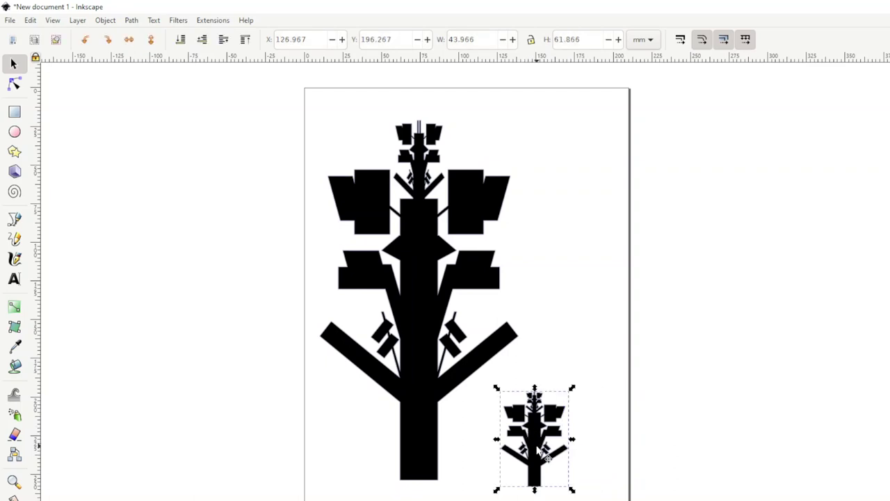
pyautogui.click(539, 450)
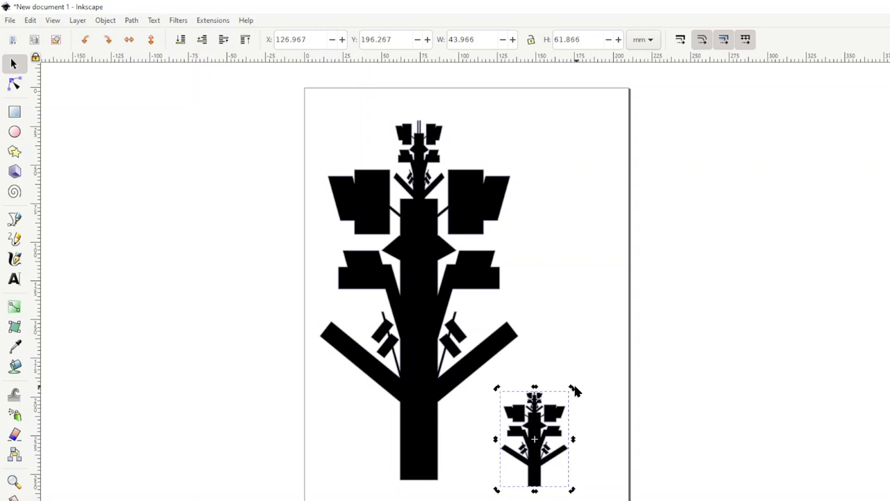
pyautogui.moveTo(570, 384); pyautogui.dragTo(640, 463)
pyautogui.moveTo(541, 428); pyautogui.dragTo(489, 424)
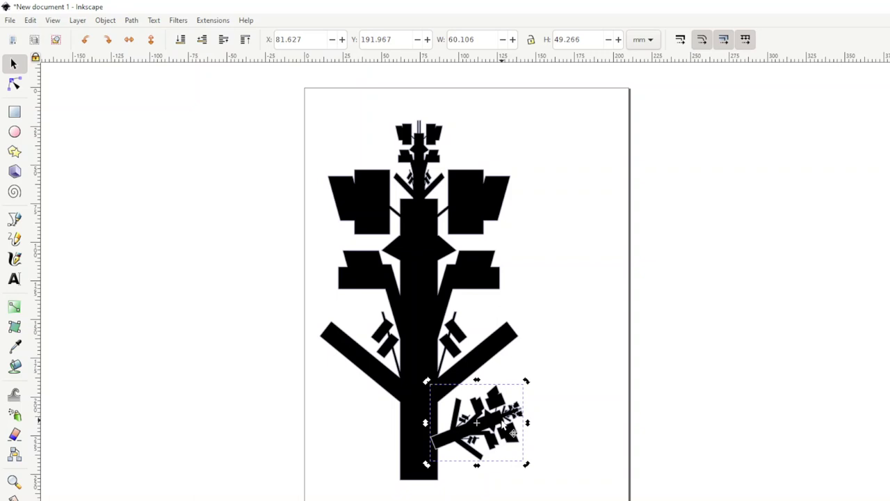
# - Mirror a copy of the small branch horizontally and place it against the trunk's left side
pyautogui.moveTo(513, 433); pyautogui.dragTo(362, 440)
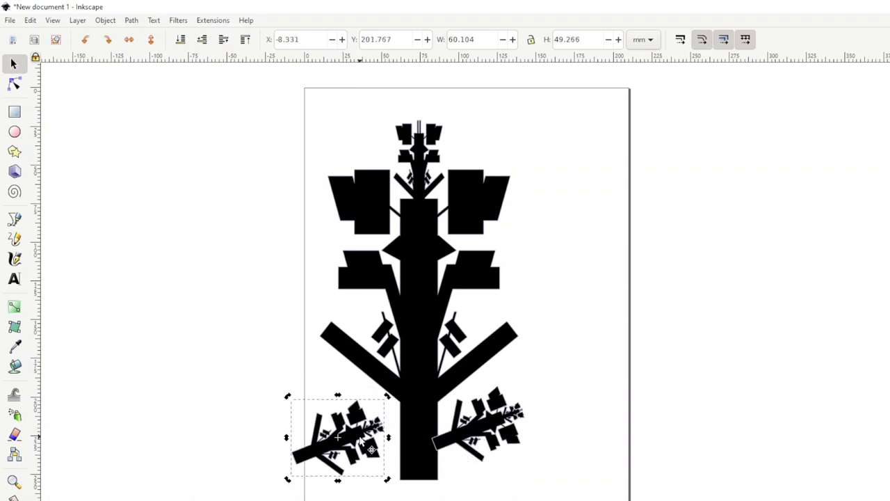
pyautogui.press('h')
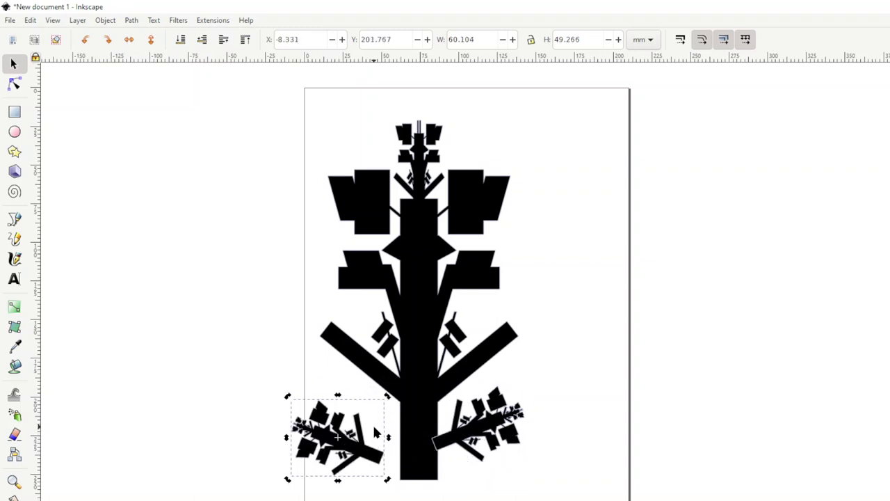
pyautogui.moveTo(378, 448); pyautogui.dragTo(400, 429)
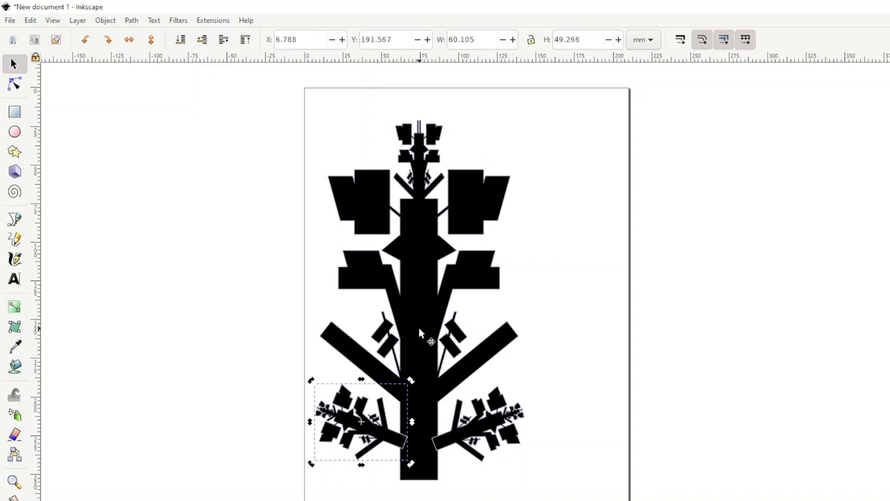
pyautogui.hotkey('ctrl', 'a')
pyautogui.click(251, 398)
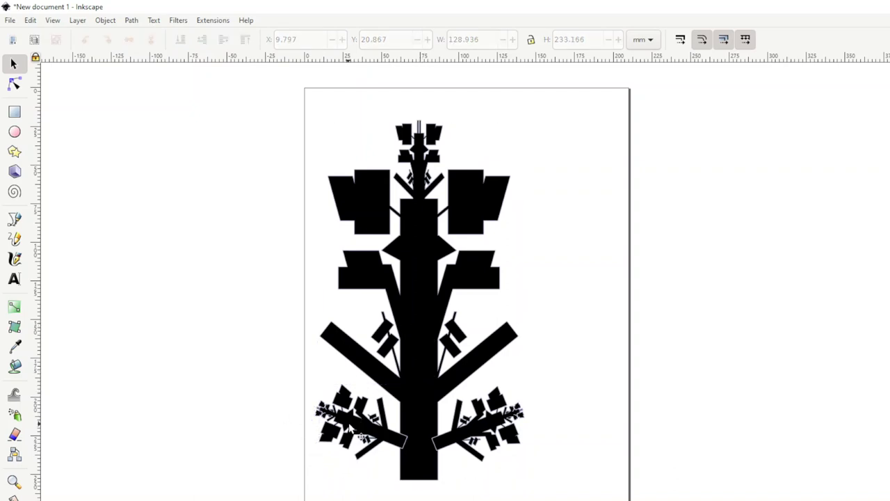
# - Squash both side branches slightly in height and shift them into position
pyautogui.click(360, 434)
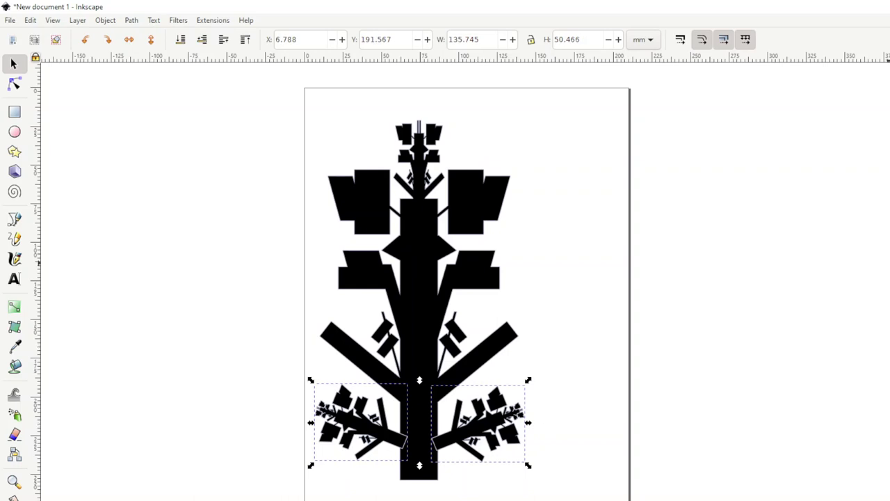
pyautogui.moveTo(419, 380); pyautogui.dragTo(420, 382)
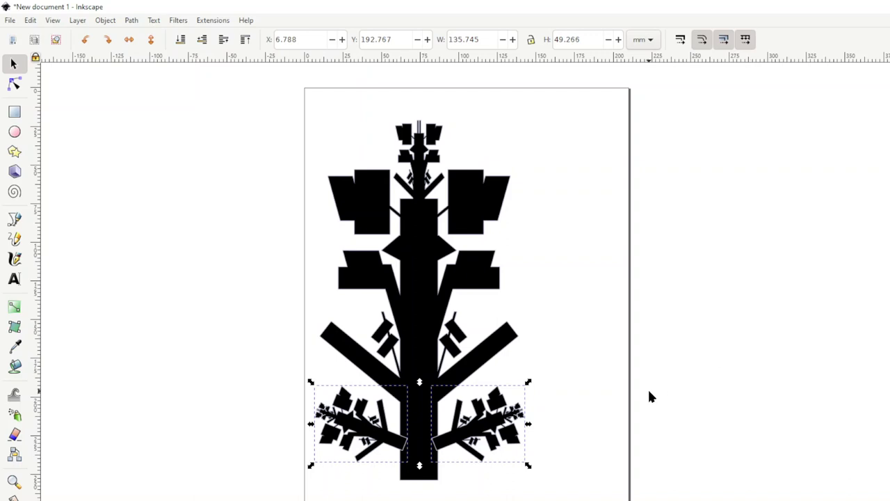
pyautogui.moveTo(501, 432)
pyautogui.mouseDown()
pyautogui.moveTo(478, 436)
pyautogui.moveTo(494, 430)
pyautogui.mouseUp()
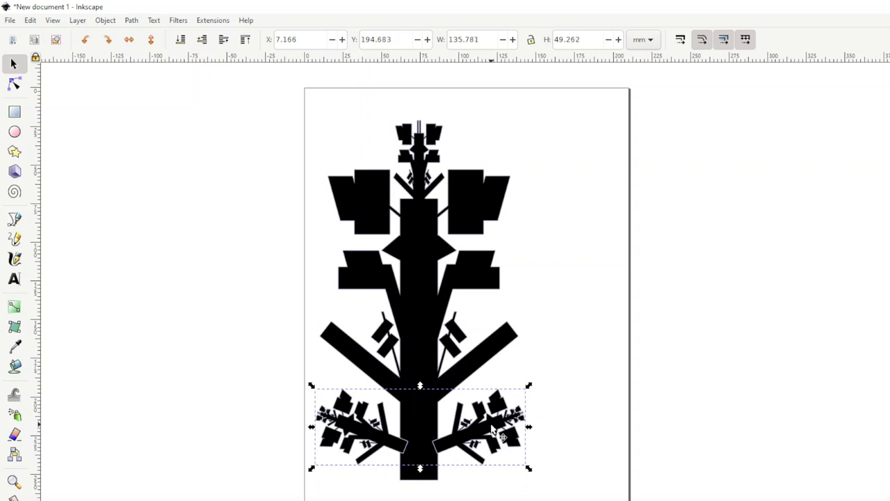
pyautogui.click(533, 493)
pyautogui.moveTo(481, 432); pyautogui.dragTo(487, 436)
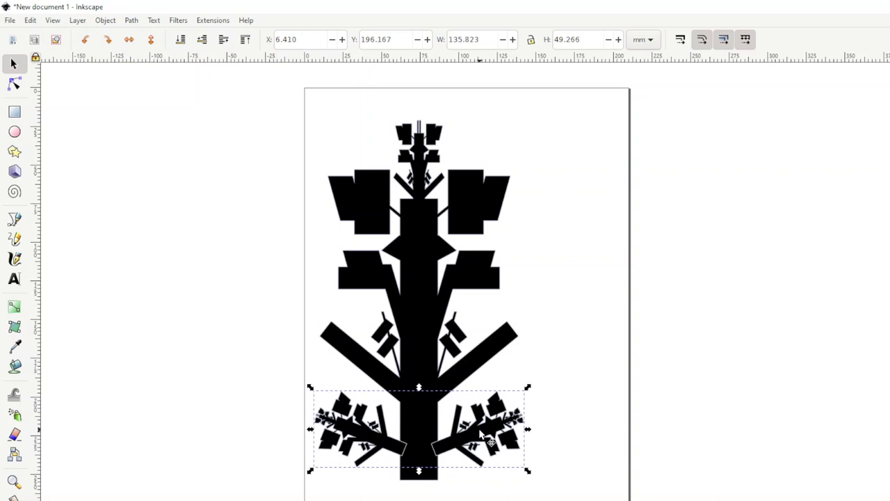
pyautogui.keyDown('shift'); pyautogui.click(417, 315); pyautogui.keyUp('shift')
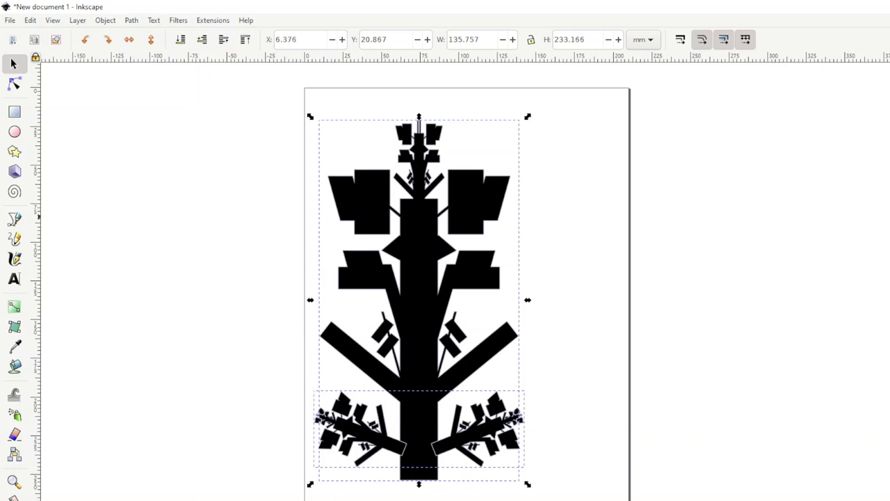
pyautogui.click(575, 410)
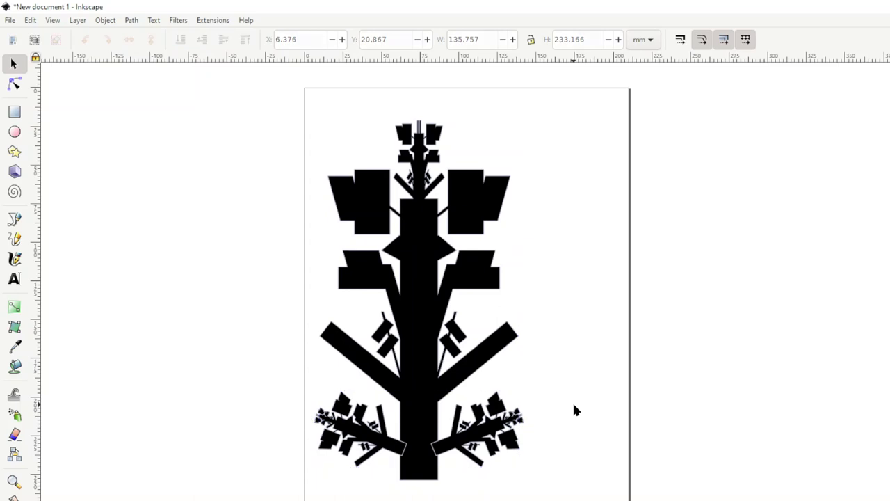
# - Raise the side branches a few millimetres, then union everything into a 135.778 × 233.185 mm tree
pyautogui.click(496, 453)
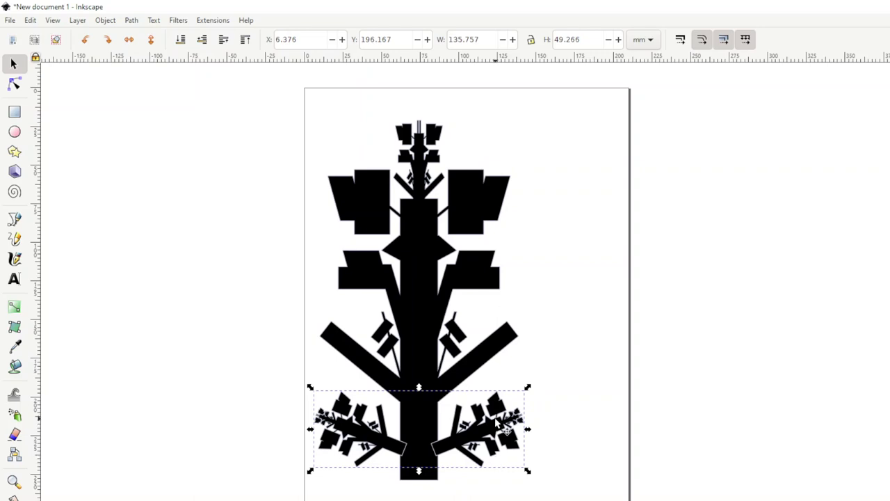
pyautogui.press('Up')
pyautogui.press('Up')
pyautogui.press('Up')
pyautogui.press('Up')
pyautogui.press('Up')
pyautogui.press('Up')
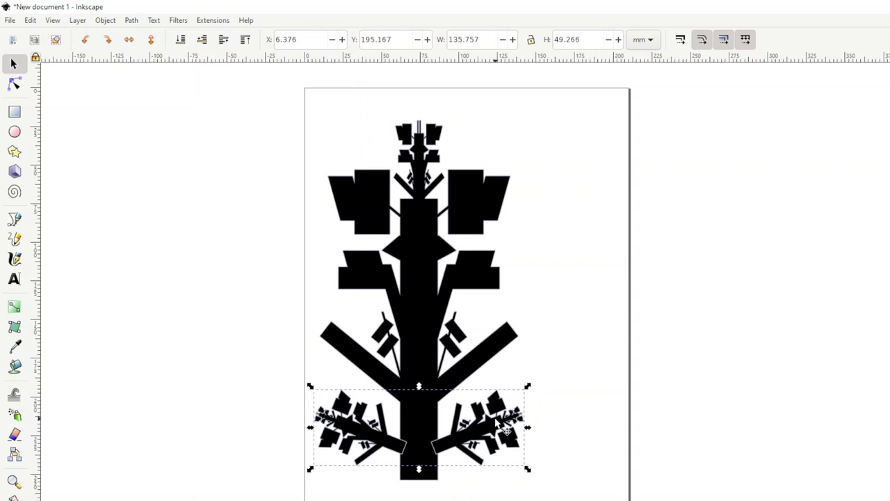
pyautogui.press('Up')
pyautogui.press('Up')
pyautogui.press('Up')
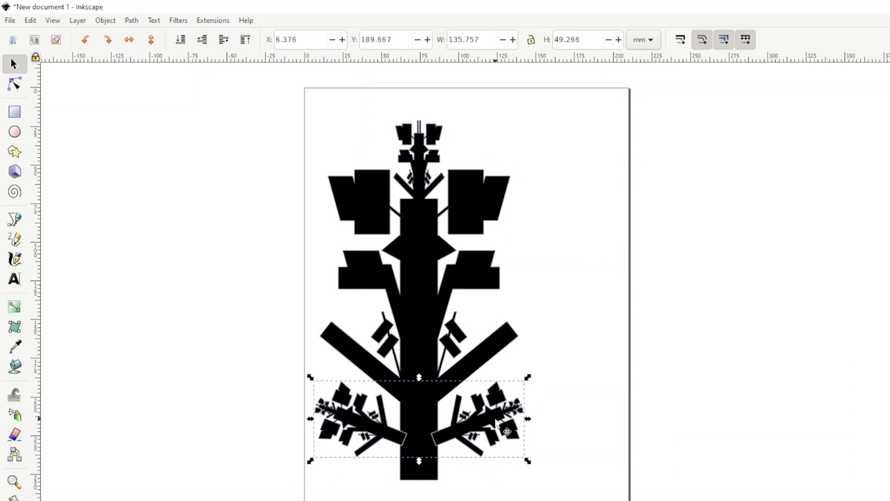
pyautogui.press('Down')
pyautogui.press('Down')
pyautogui.press('Down')
pyautogui.press('Down')
pyautogui.press('Up')
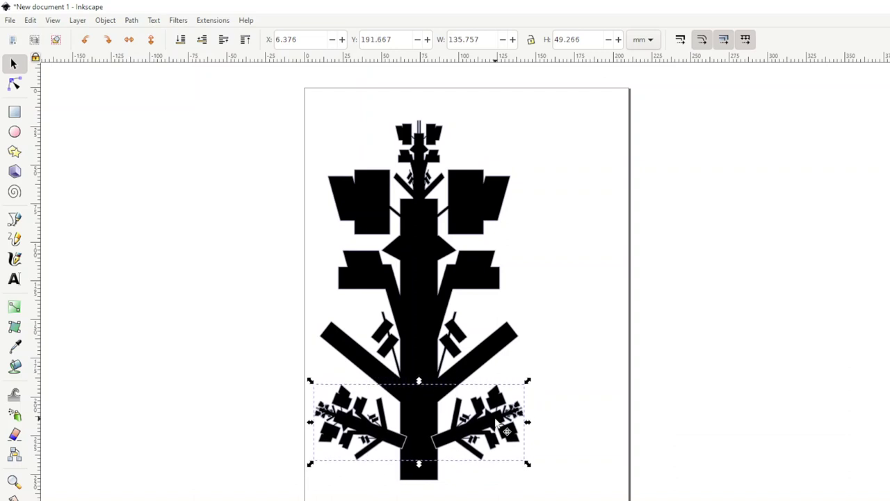
pyautogui.press('Up')
pyautogui.press('Up')
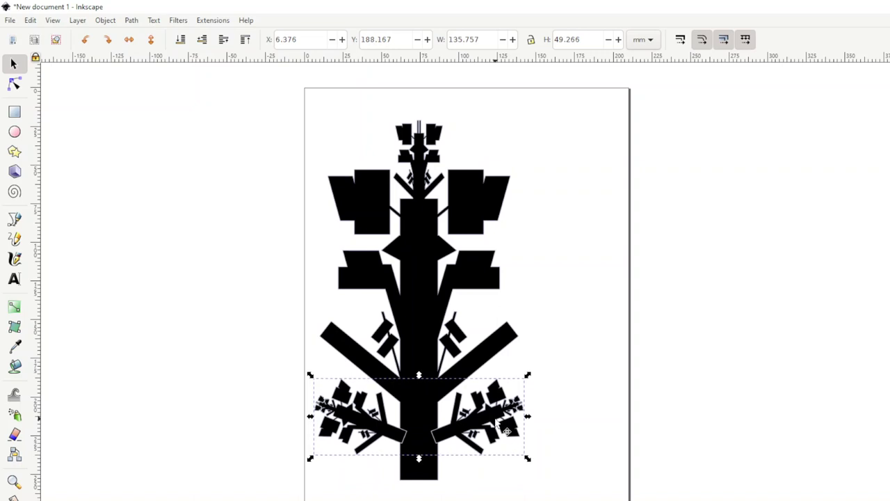
pyautogui.hotkey('ctrl', 'a')
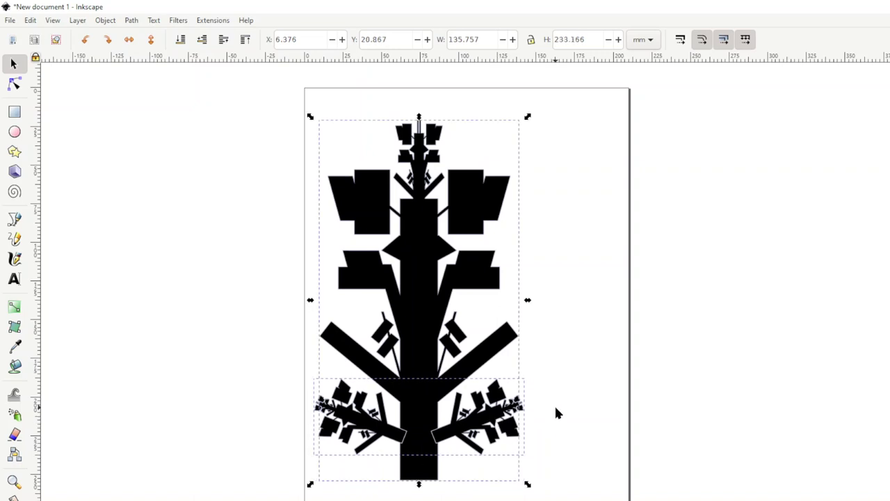
pyautogui.hotkey('ctrl', '+')
pyautogui.click(567, 397)
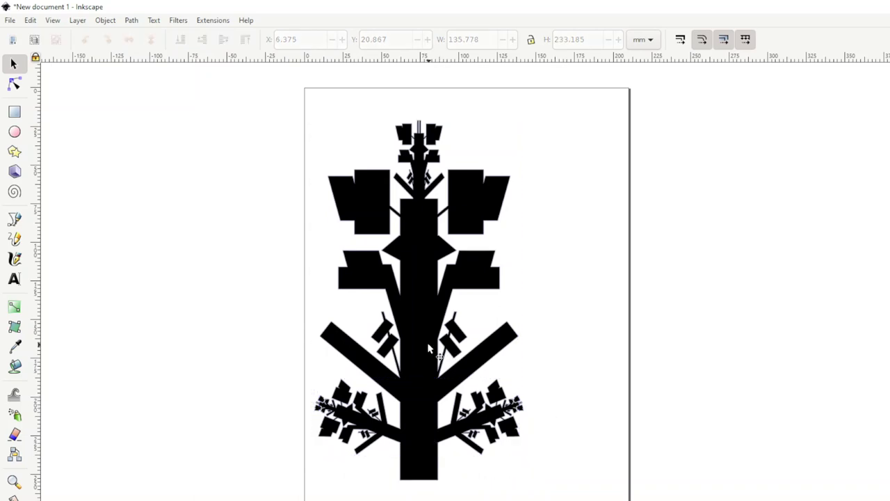
# - Shrink the tree to about 71 × 96.5 mm and reposition it on the page
pyautogui.moveTo(443, 341); pyautogui.dragTo(476, 339)
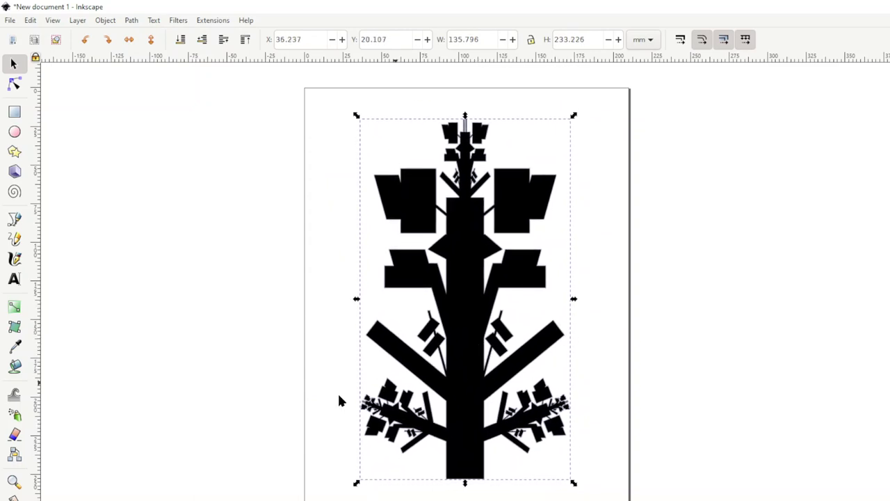
pyautogui.click(385, 332)
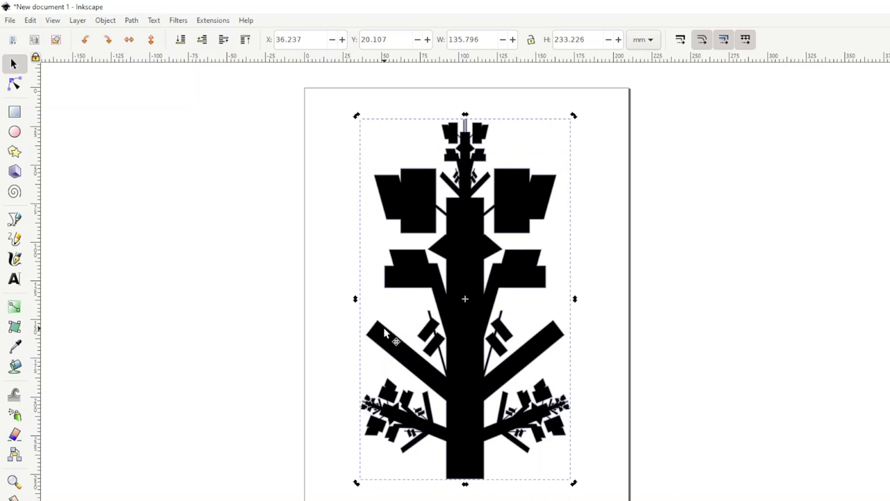
pyautogui.click(317, 273)
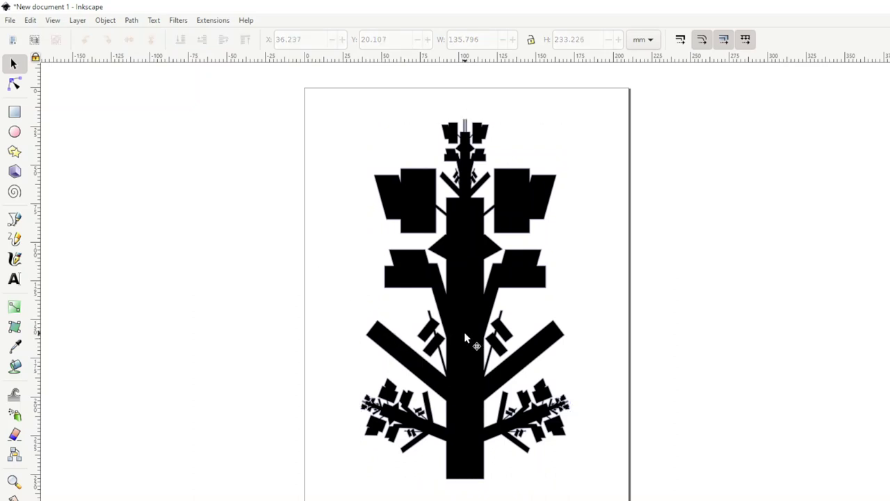
pyautogui.click(464, 333)
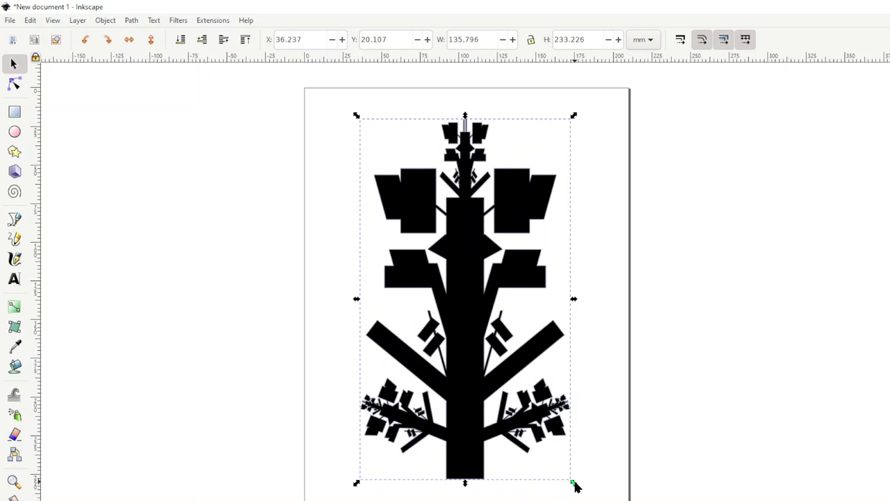
pyautogui.moveTo(573, 482); pyautogui.dragTo(475, 281)
pyautogui.moveTo(426, 213); pyautogui.dragTo(445, 208)
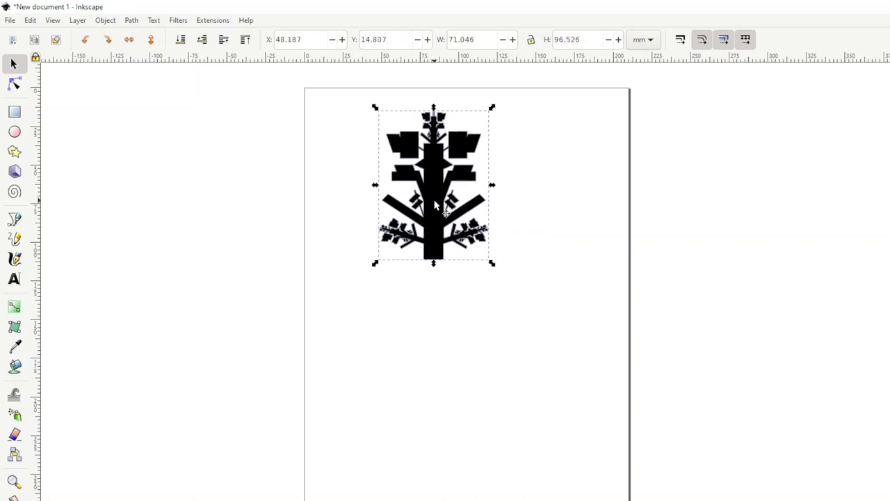
pyautogui.moveTo(435, 206); pyautogui.dragTo(442, 411)
# - Flip a tree copy upside down and join it to the other, forming a 71.056 × 194.766 mm pair
pyautogui.press('space')
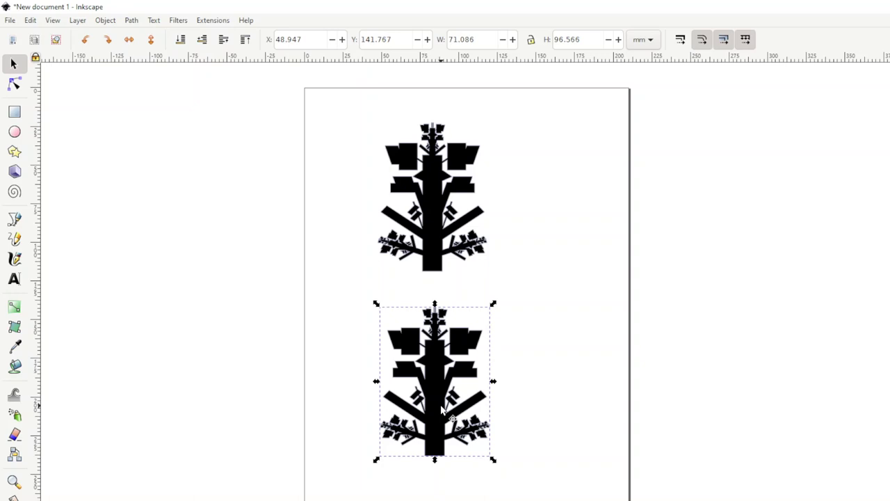
pyautogui.press('v')
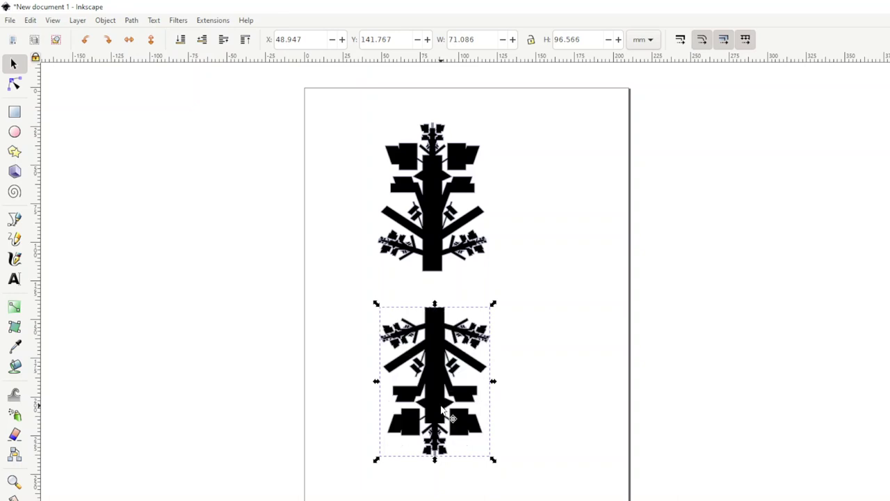
pyautogui.moveTo(439, 326); pyautogui.dragTo(433, 288)
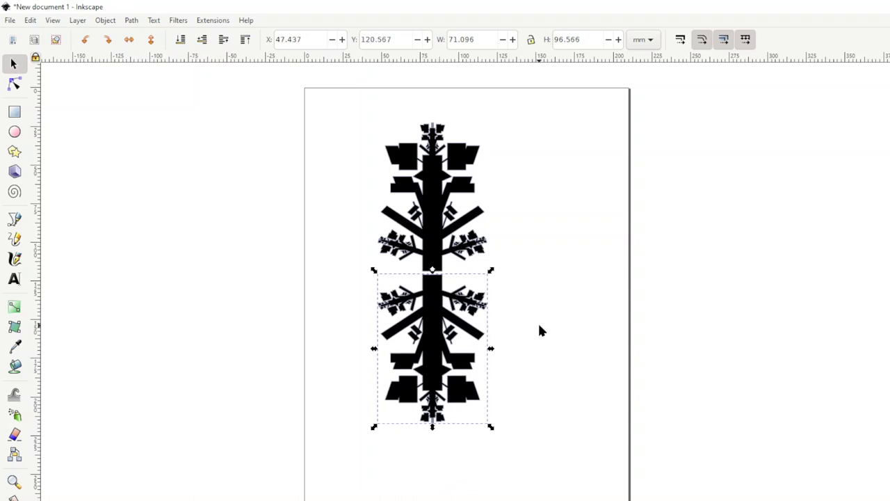
pyautogui.hotkey('ctrl', 'a')
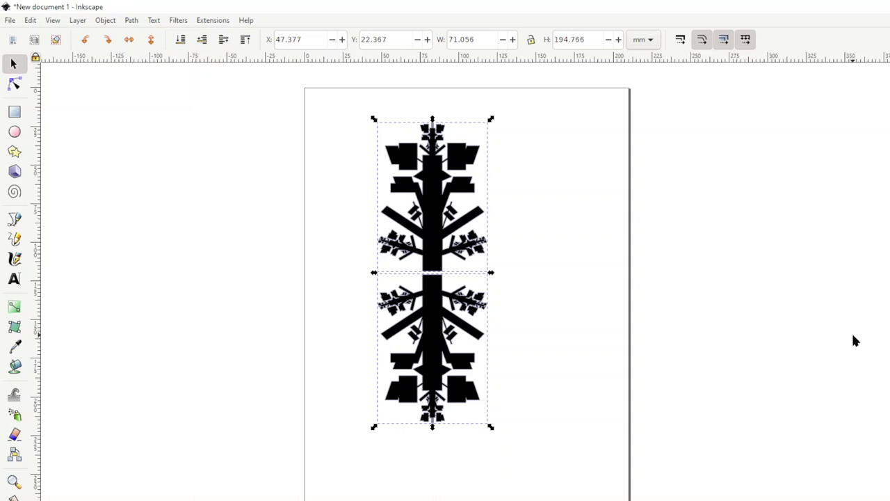
# - Nudge the lower half up to close the gap and merge both halves into one shape
pyautogui.click(566, 390)
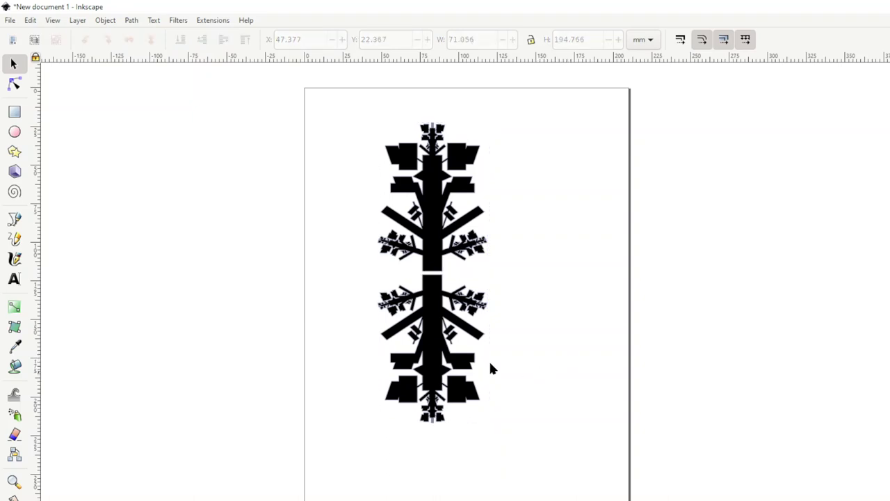
pyautogui.click(451, 410)
pyautogui.press('Up')
pyautogui.press('Up')
pyautogui.press('Up')
pyautogui.press('Up')
pyautogui.press('Up')
pyautogui.press('Up')
pyautogui.press('Up')
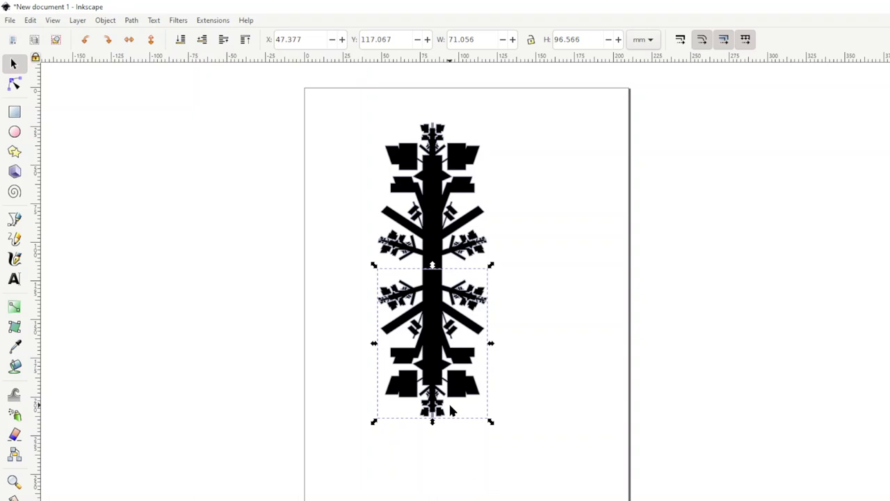
pyautogui.click(549, 356)
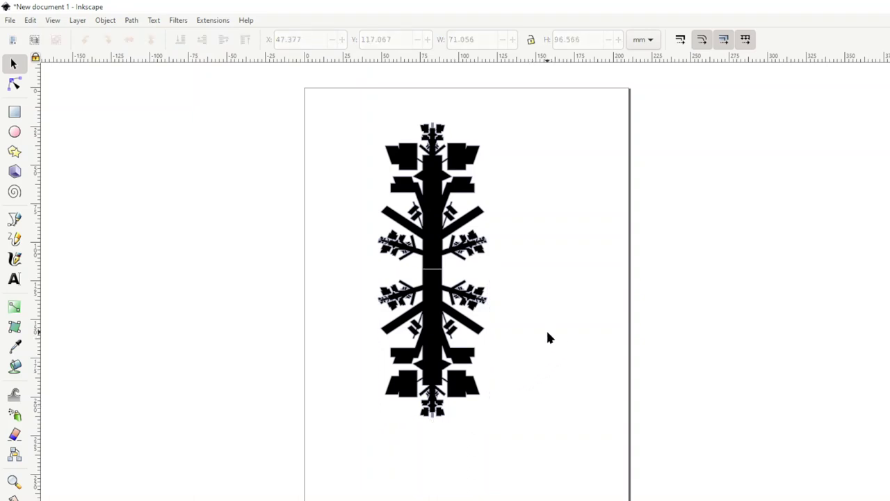
pyautogui.hotkey('ctrl', 'a')
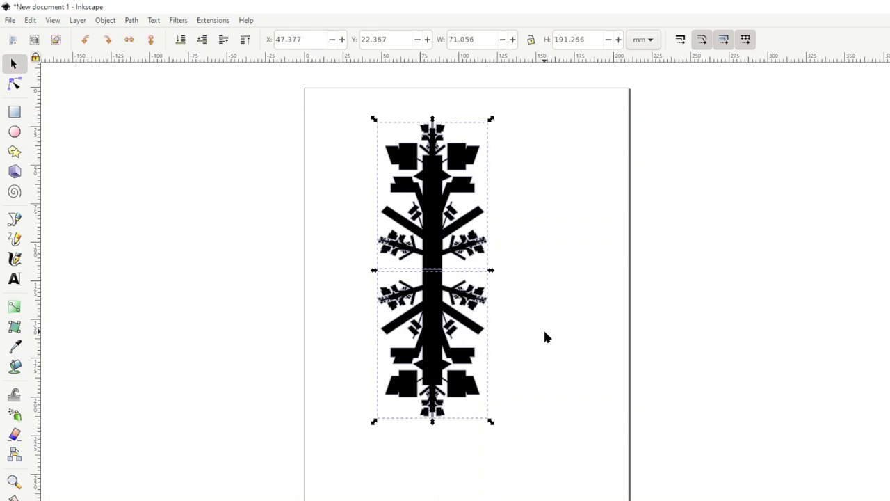
pyautogui.hotkey('ctrl', '+')
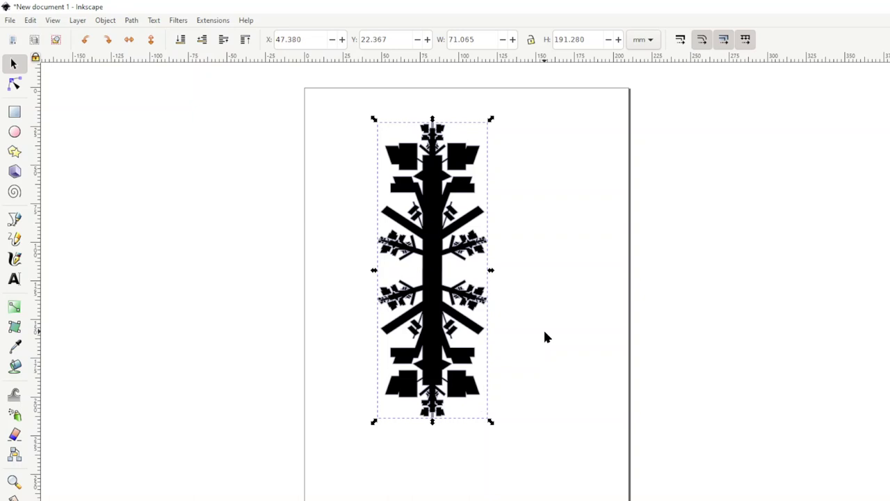
pyautogui.click(561, 343)
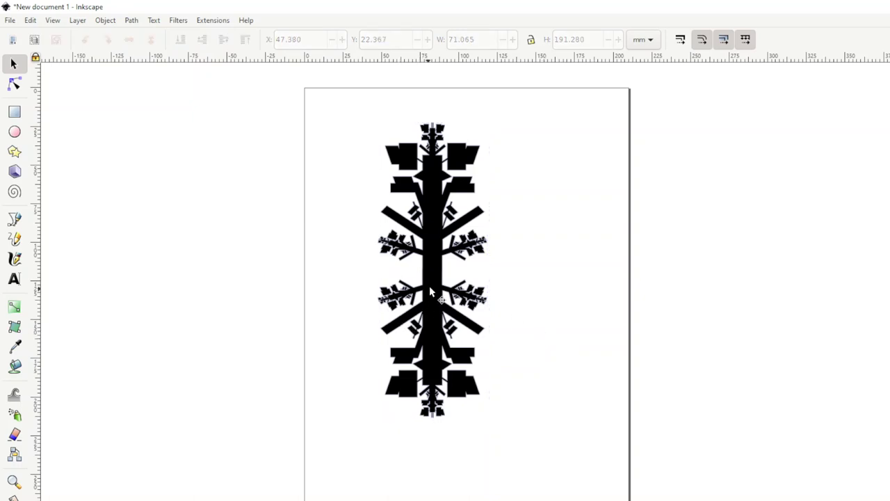
# - Move the merged column down toward the page centre and start rotating it
pyautogui.moveTo(450, 270); pyautogui.dragTo(439, 299)
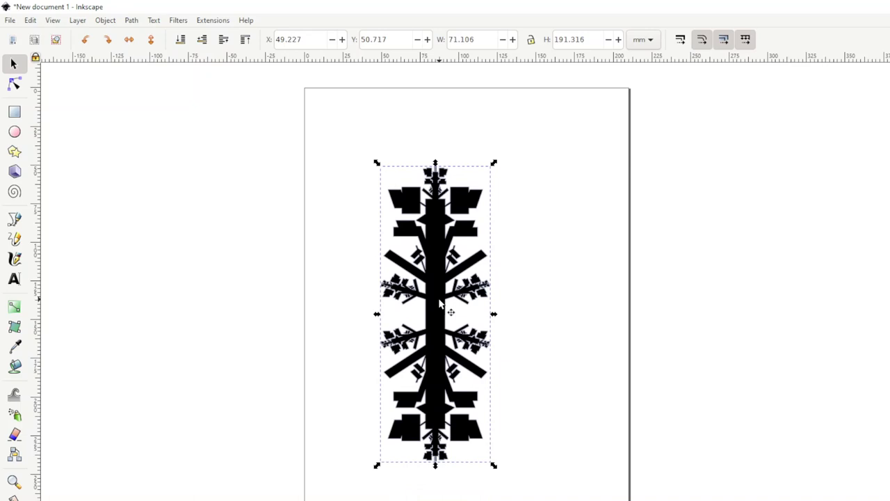
pyautogui.click(565, 248)
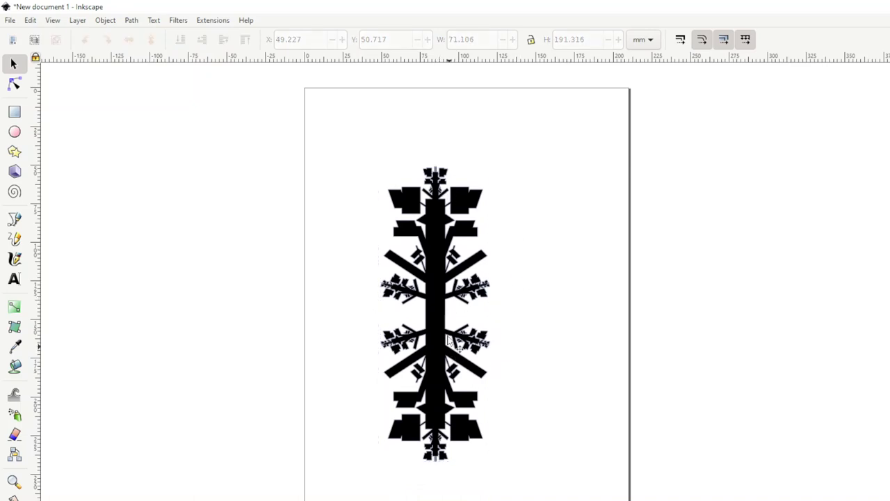
pyautogui.click(438, 314)
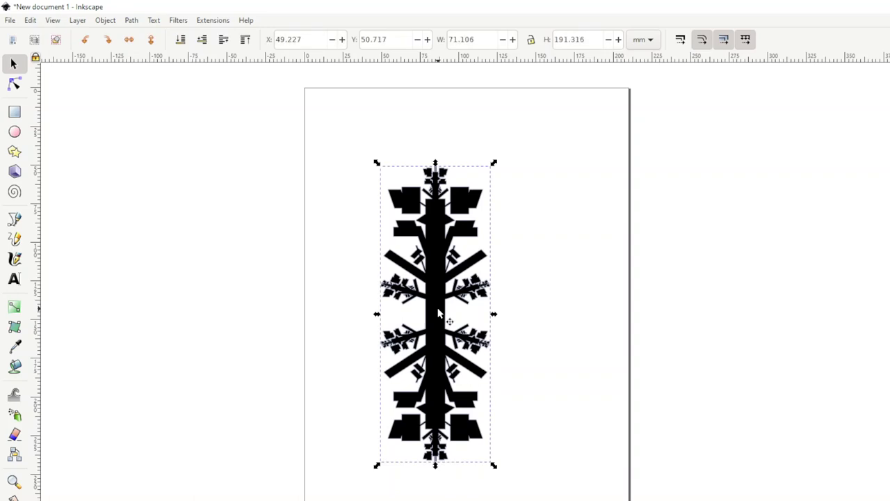
pyautogui.click(446, 263)
pyautogui.moveTo(494, 165)
pyautogui.mouseDown()
pyautogui.moveTo(547, 182)
pyautogui.moveTo(483, 153)
pyautogui.mouseUp()
# - Stamp a 90°-rotated horizontal copy of the column and combine both into one cross
pyautogui.click(493, 162)
pyautogui.moveTo(495, 161); pyautogui.dragTo(621, 379)
pyautogui.press('space')
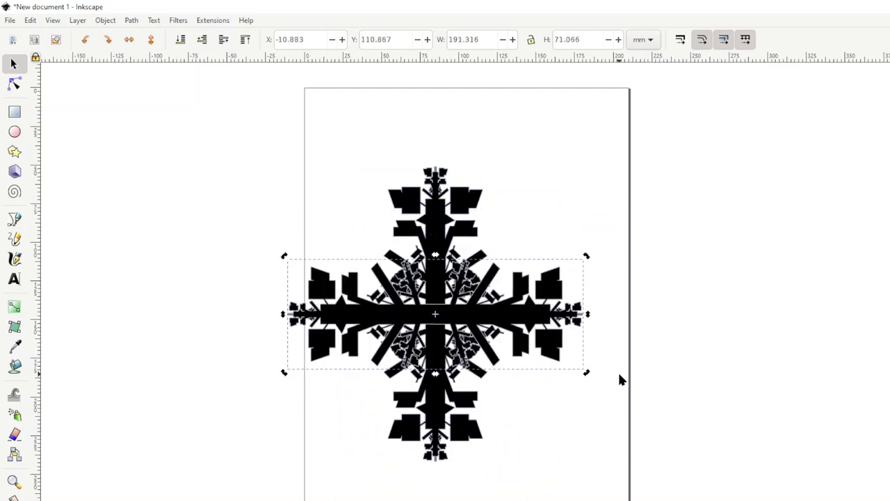
pyautogui.press('Escape')
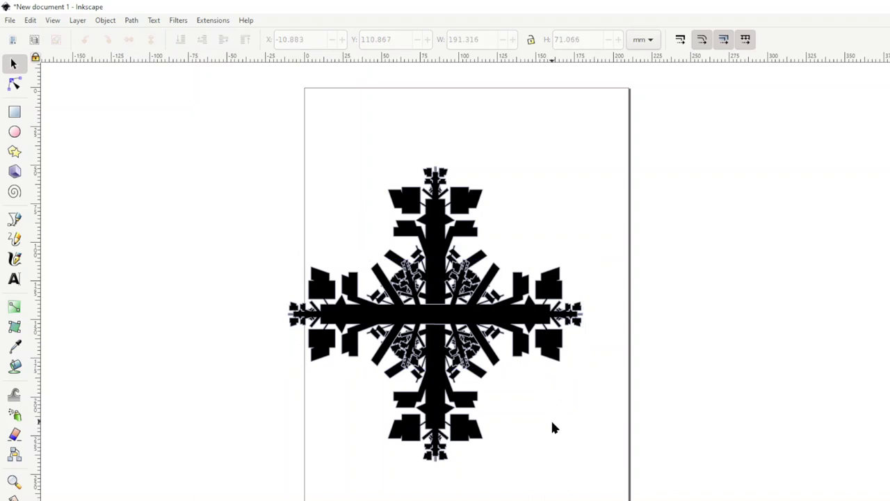
pyautogui.hotkey('ctrl', 'a')
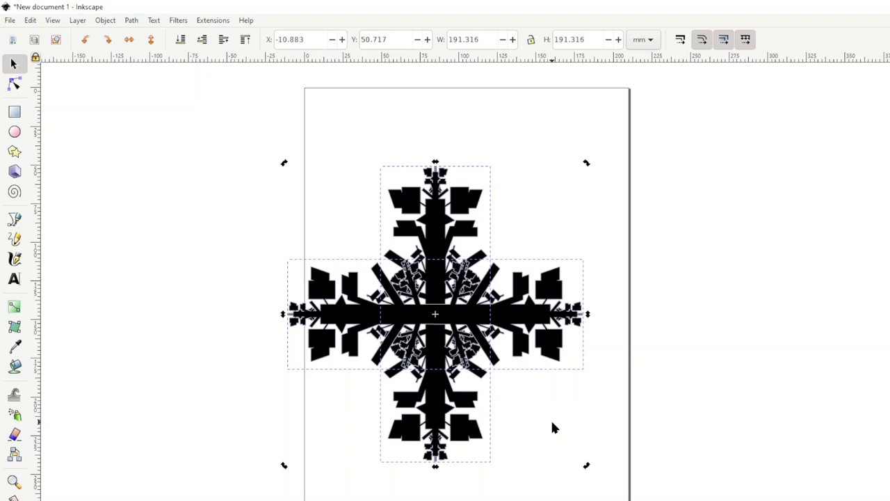
pyautogui.hotkey('ctrl', '+')
pyautogui.press('Escape')
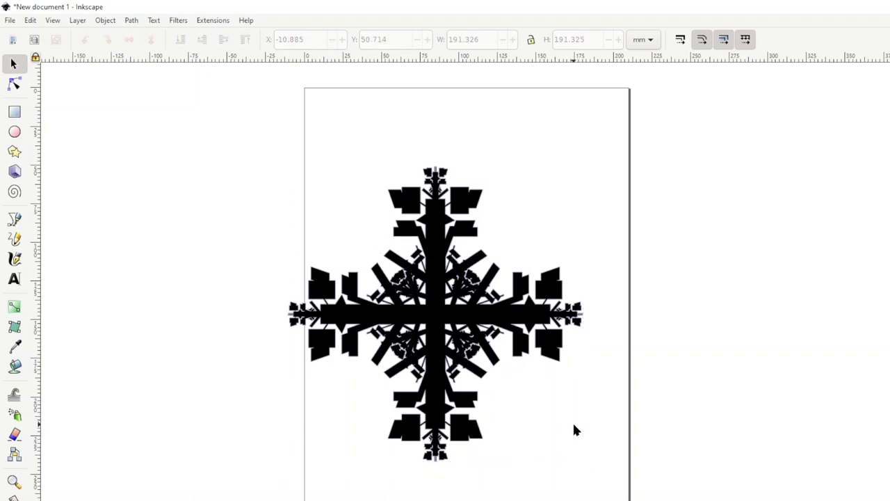
# - Stamp a 45° diagonal copy of the cross over the original, giving eight arms
pyautogui.click(489, 321)
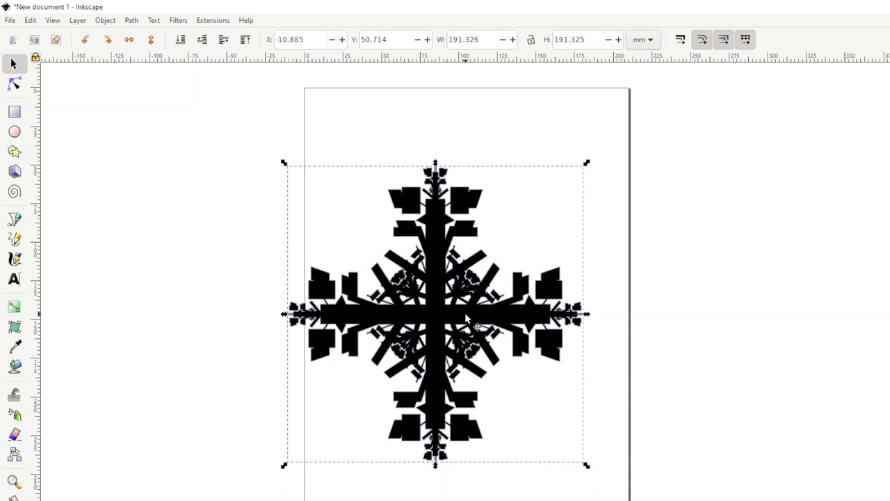
pyautogui.click(467, 315)
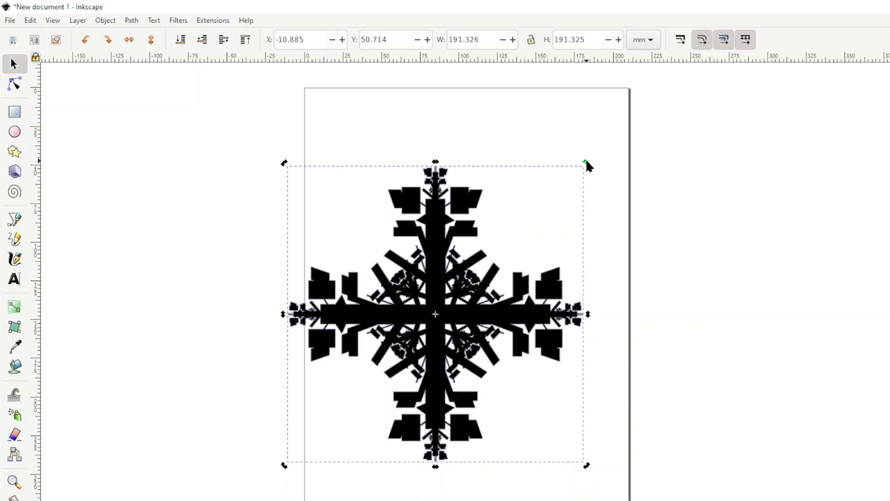
pyautogui.moveTo(585, 164); pyautogui.dragTo(574, 181)
pyautogui.moveTo(571, 181); pyautogui.dragTo(641, 307)
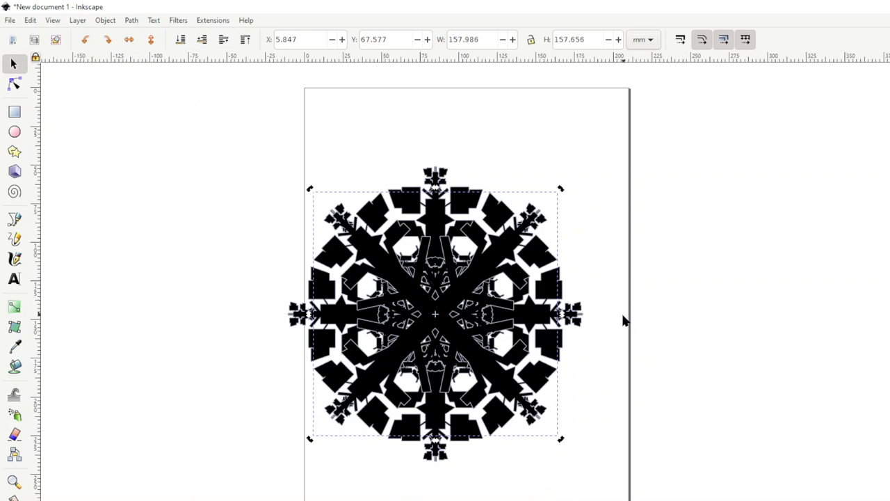
# - Unite the diagonal and upright crosses into one solid snowflake
pyautogui.press('Escape')
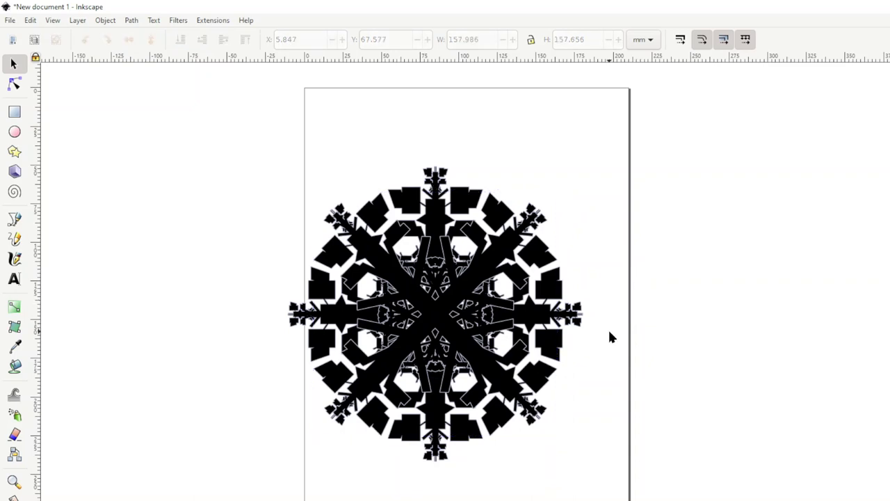
pyautogui.click(537, 352)
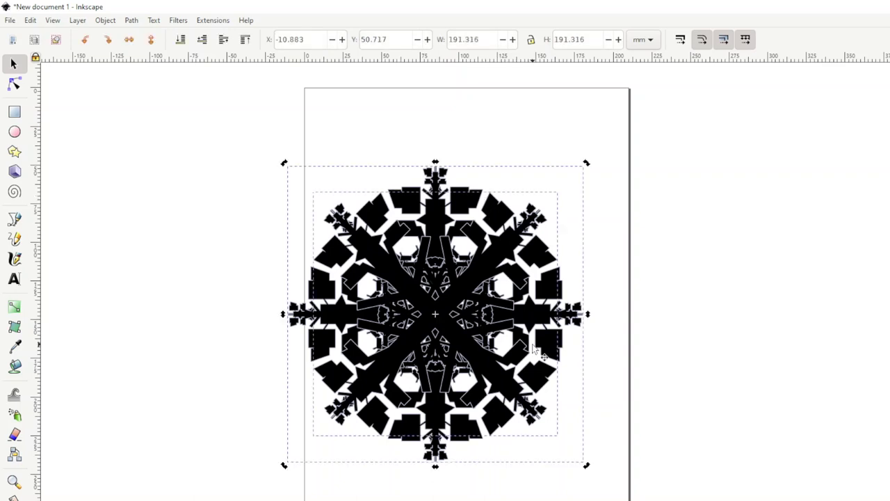
pyautogui.hotkey('ctrl', '+')
pyautogui.click(737, 347)
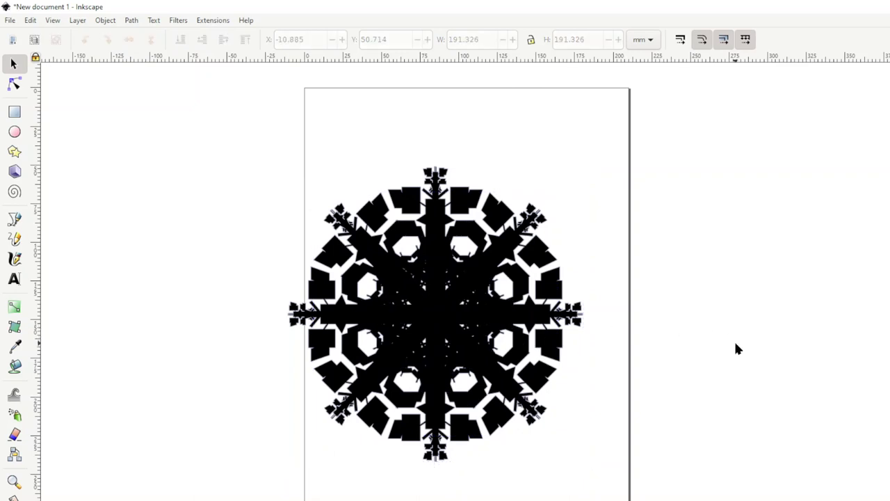
# - Move the snowflake toward the page top and shrink it to 103.817 × 99.106 mm
pyautogui.click(511, 310)
pyautogui.moveTo(487, 284); pyautogui.dragTo(527, 237)
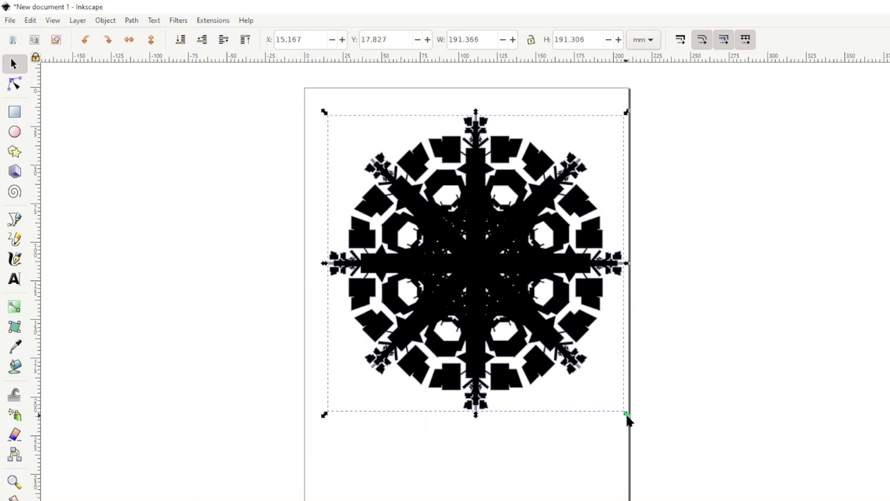
pyautogui.moveTo(627, 416); pyautogui.dragTo(491, 272)
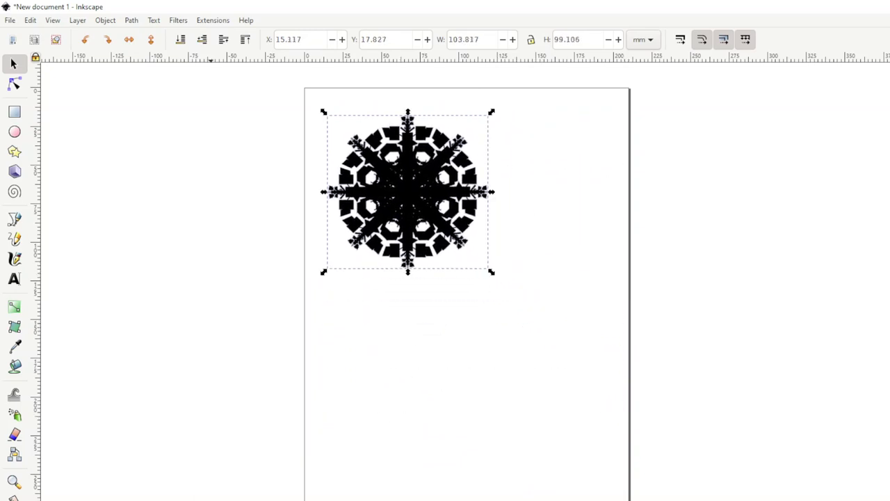
# - Draw a large 257.4 × 155.3 mm black rectangle below the page
pyautogui.click(14, 113)
pyautogui.moveTo(284, 311); pyautogui.dragTo(679, 497)
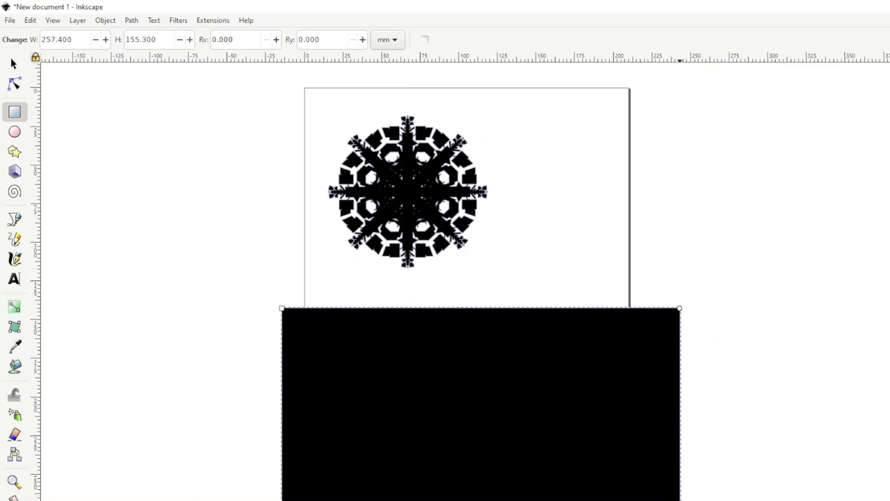
pyautogui.click(16, 65)
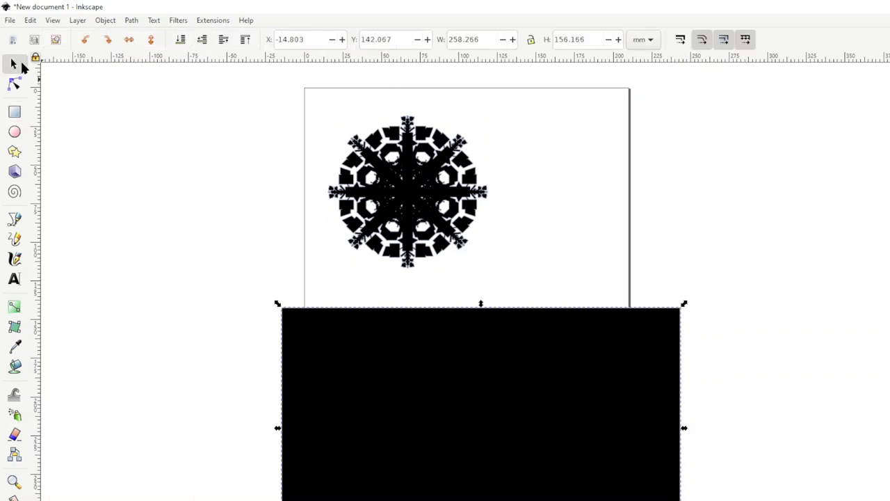
# - Move the snowflake onto the rectangle's left side and make it white against the black
pyautogui.click(392, 188)
pyautogui.moveTo(424, 188); pyautogui.dragTo(405, 393)
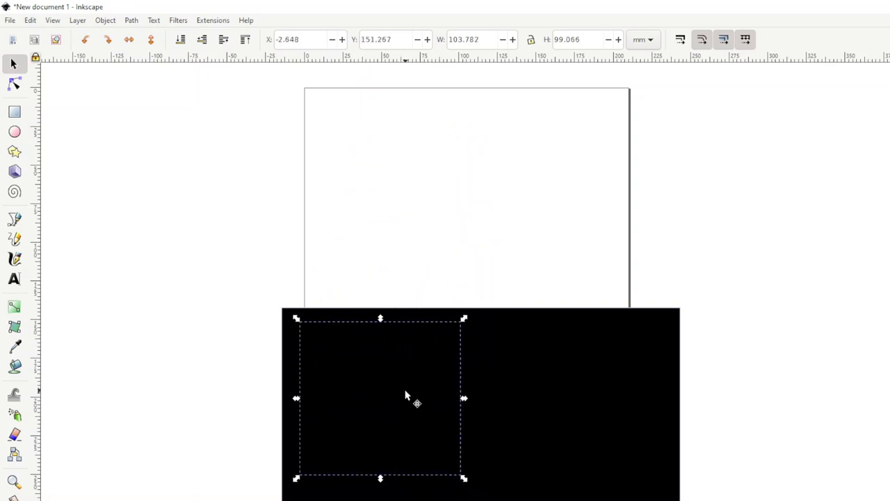
pyautogui.press('Home')
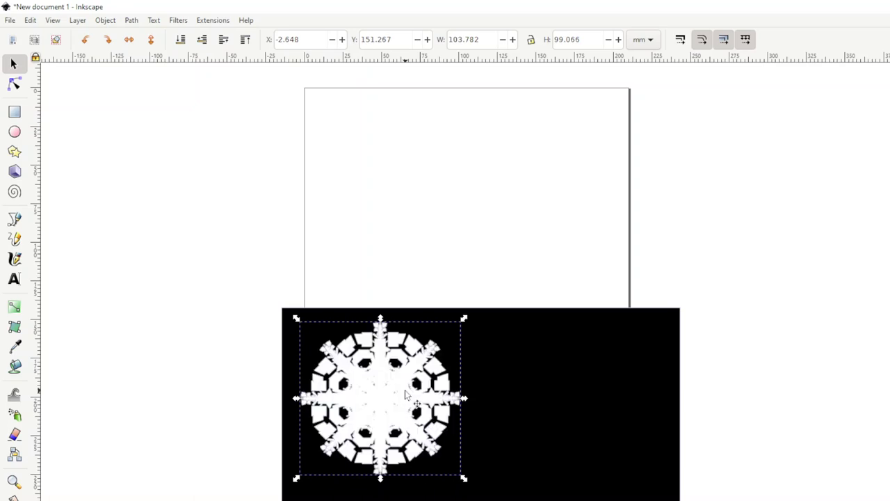
pyautogui.click(437, 215)
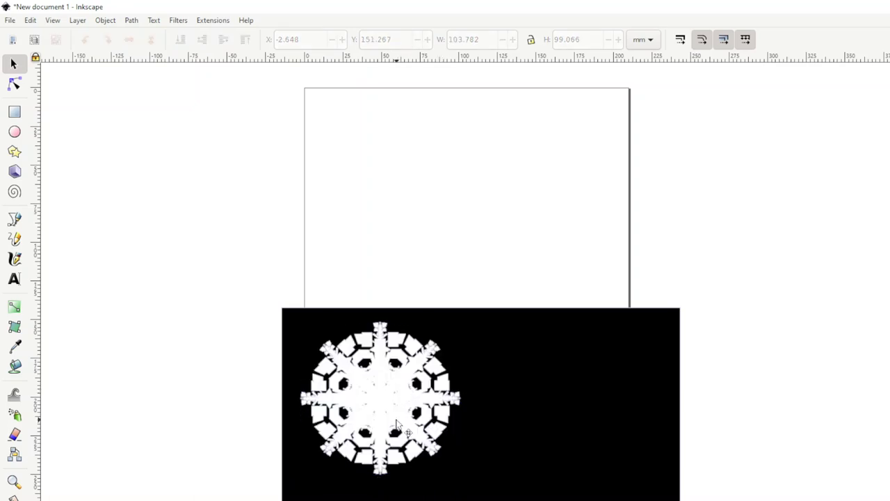
pyautogui.click(397, 424)
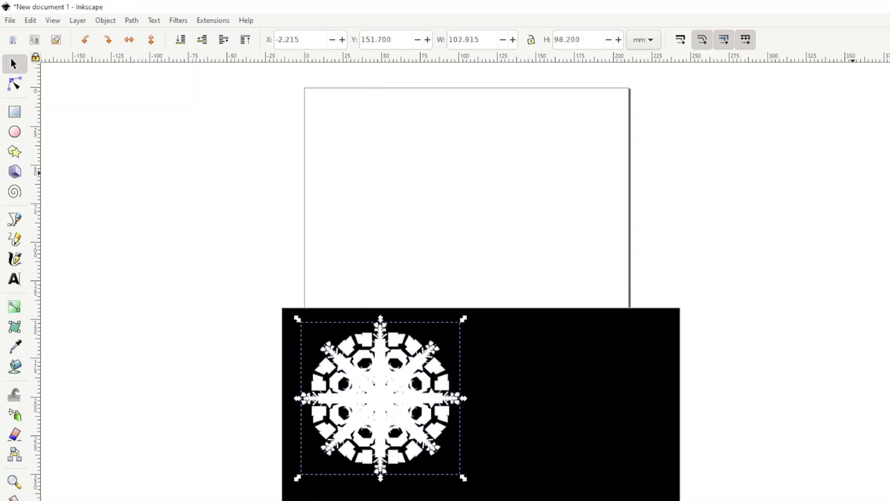
# - Scale the snowflake down proportionally to about 23.5 × 22.5 mm
pyautogui.click(683, 210)
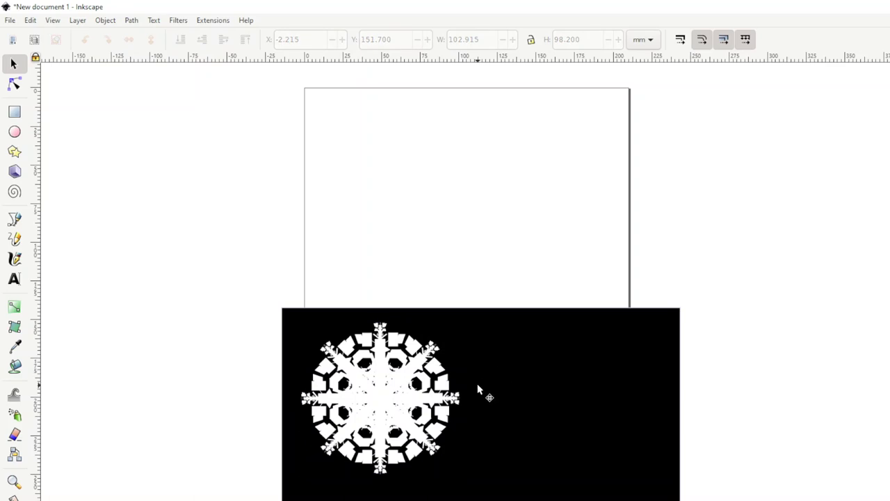
pyautogui.click(411, 412)
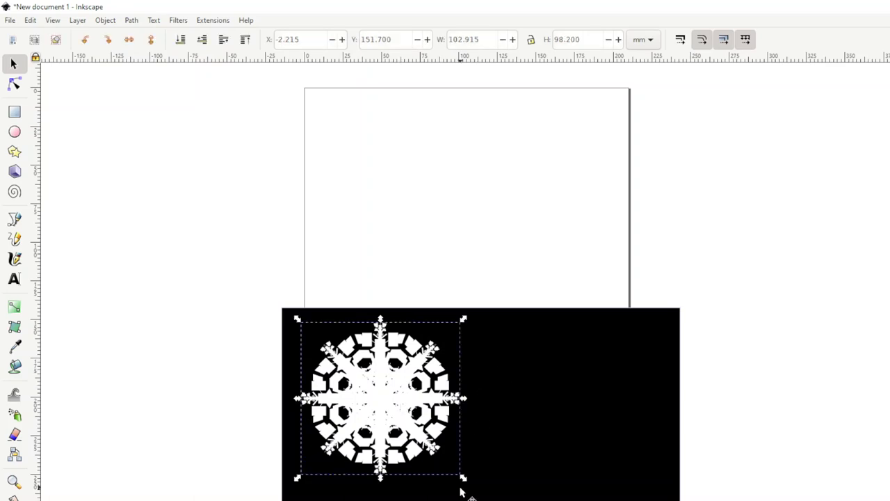
pyautogui.scroll(3, 467, 314)
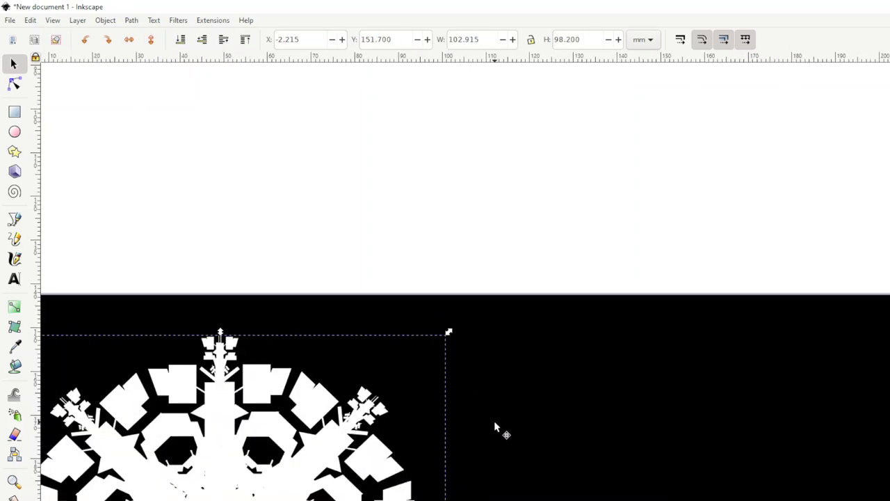
pyautogui.scroll(-5, 494, 420)
pyautogui.hscroll(-3, 494, 420)
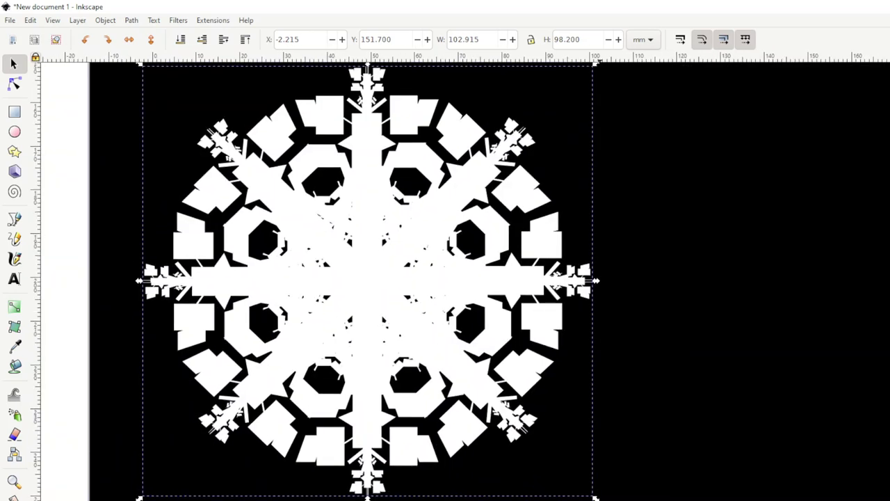
pyautogui.moveTo(596, 498); pyautogui.dragTo(245, 229)
# - Move the small snowflake onto the black rectangle, zoom in and reselect it
pyautogui.moveTo(192, 108); pyautogui.dragTo(202, 201)
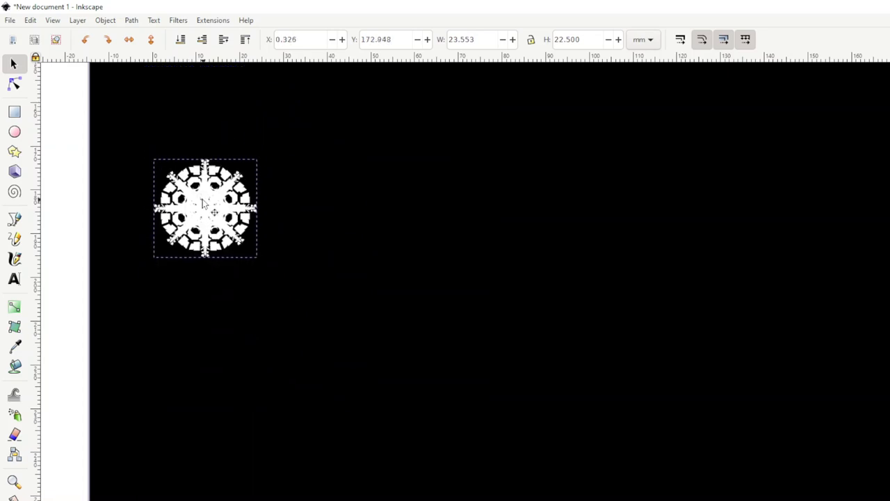
pyautogui.click(59, 188)
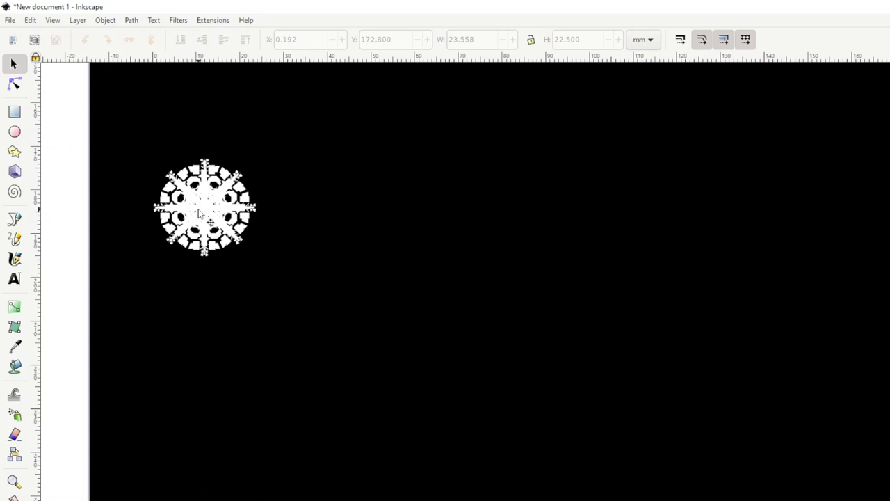
pyautogui.press('+')
pyautogui.press('+')
pyautogui.press('+')
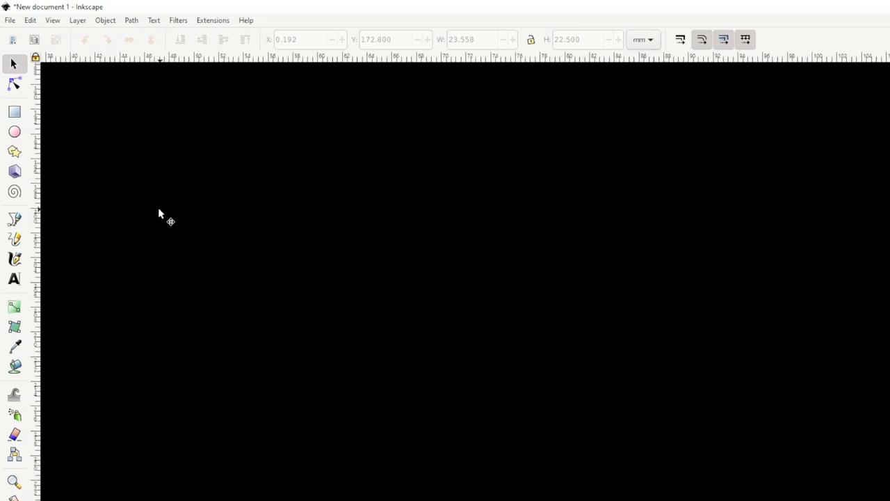
pyautogui.hscroll(-10, 158, 208)
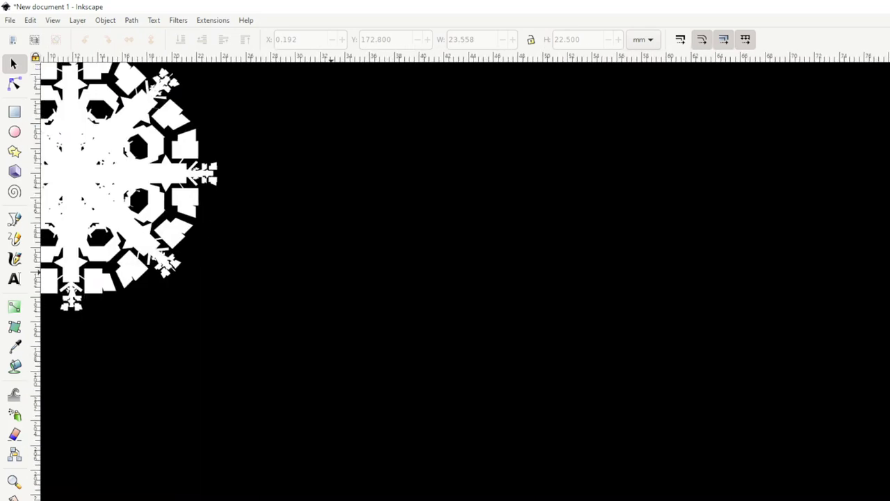
pyautogui.hscroll(-3, 332, 281)
pyautogui.scroll(1, 331, 281)
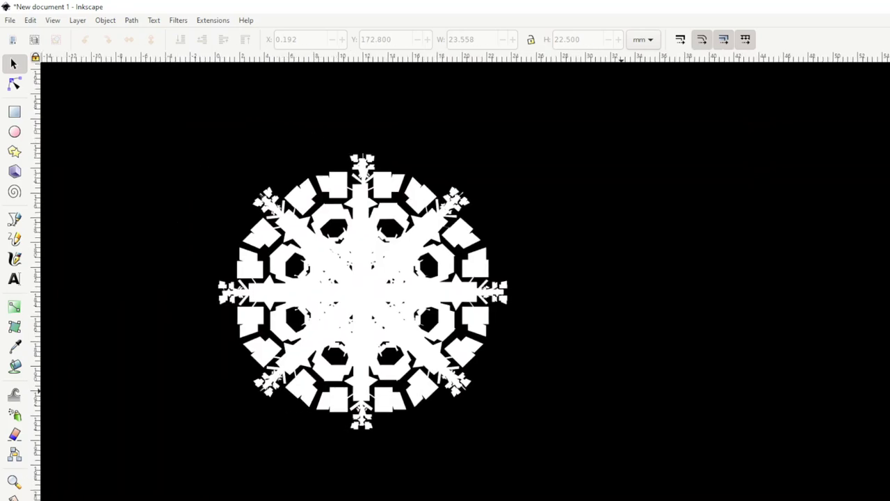
pyautogui.click(386, 304)
# - Duplicate the snowflake and shrink the copy to about 4.22 × 4.7 mm
pyautogui.hotkey('ctrl', 'd')
pyautogui.moveTo(387, 304); pyautogui.dragTo(701, 322)
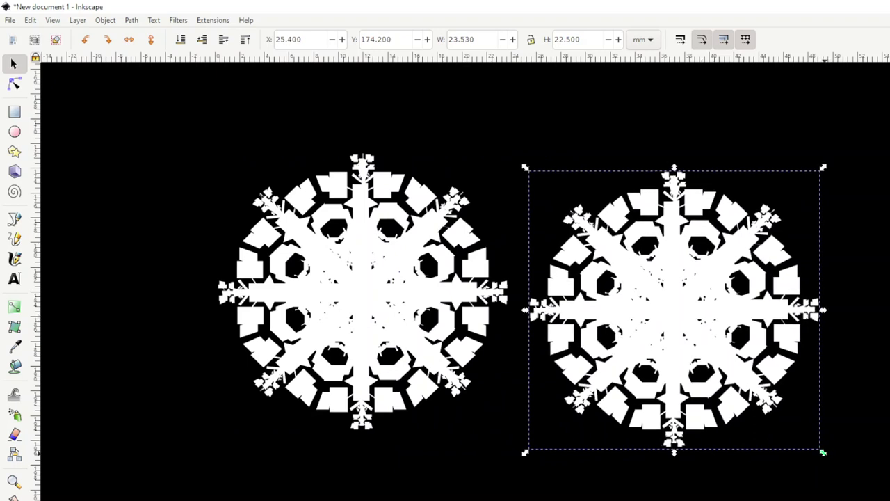
pyautogui.moveTo(822, 452); pyautogui.dragTo(589, 258)
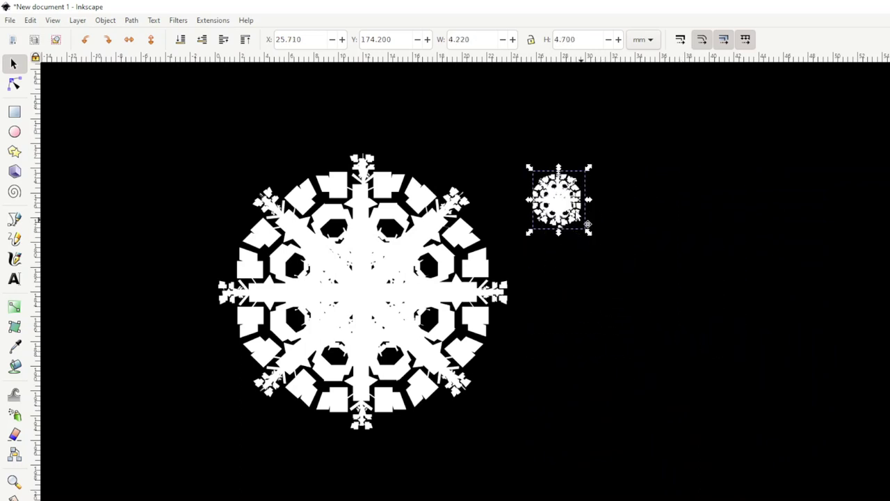
# - Place the tiny copy on the top arm tip, centred horizontally on the large snowflake
pyautogui.moveTo(560, 200); pyautogui.dragTo(355, 138)
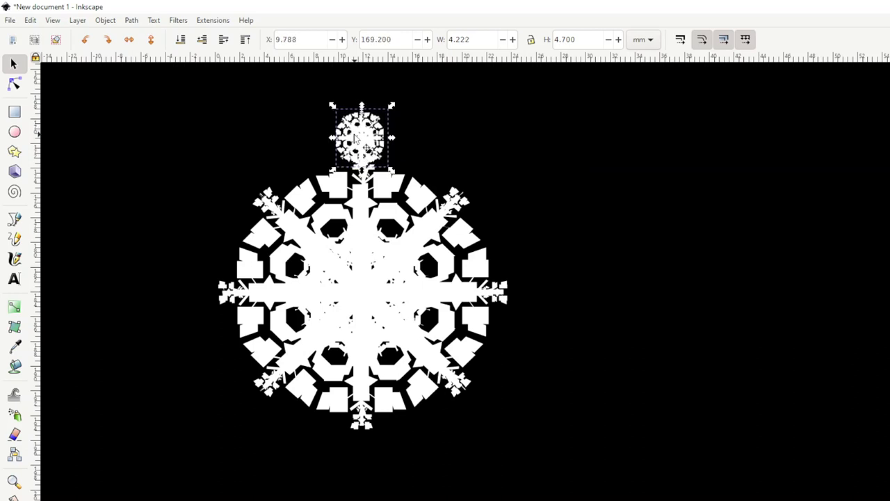
pyautogui.keyDown('shift'); pyautogui.click(388, 308); pyautogui.keyUp('shift')
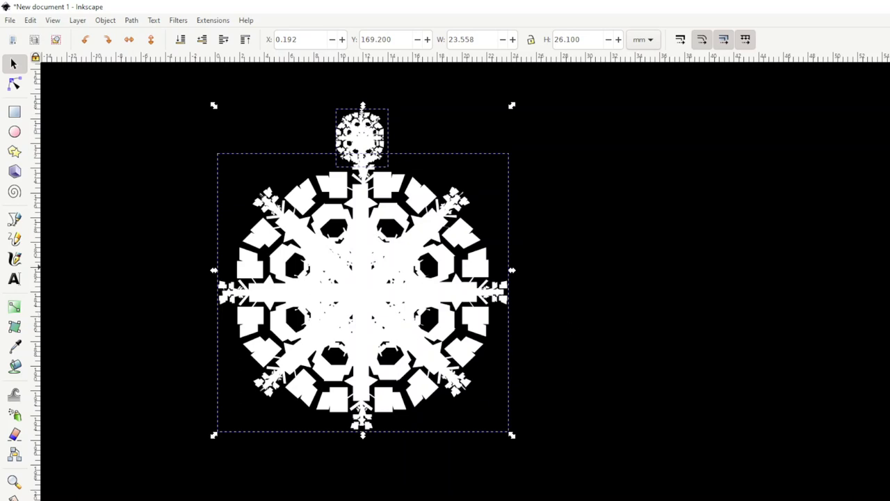
pyautogui.hotkey('ctrl', 'alt', 't')
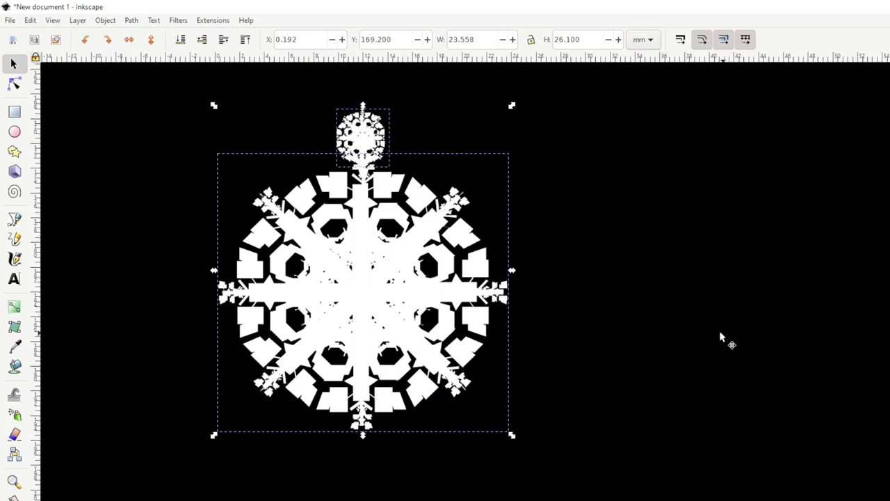
pyautogui.click(720, 338)
pyautogui.click(361, 142)
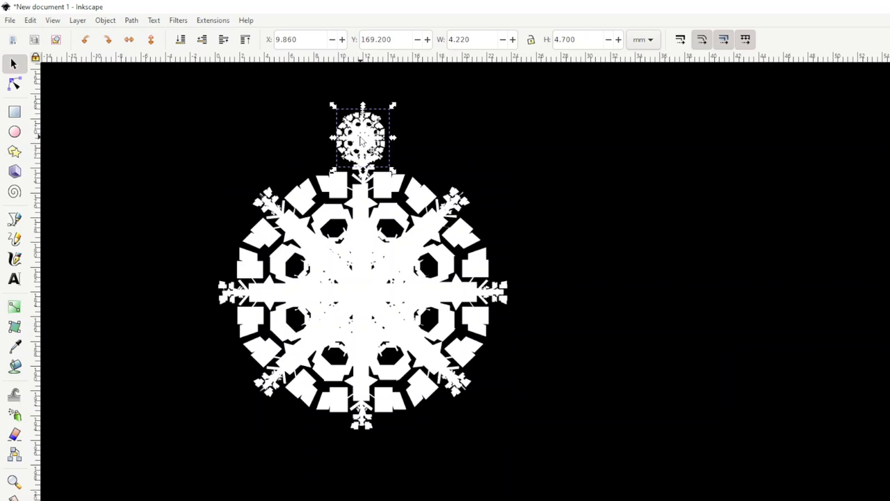
# - Copy the knob to the bottom arm, group the pair, and rotate duplicates onto the remaining arms
pyautogui.moveTo(361, 141); pyautogui.dragTo(365, 457)
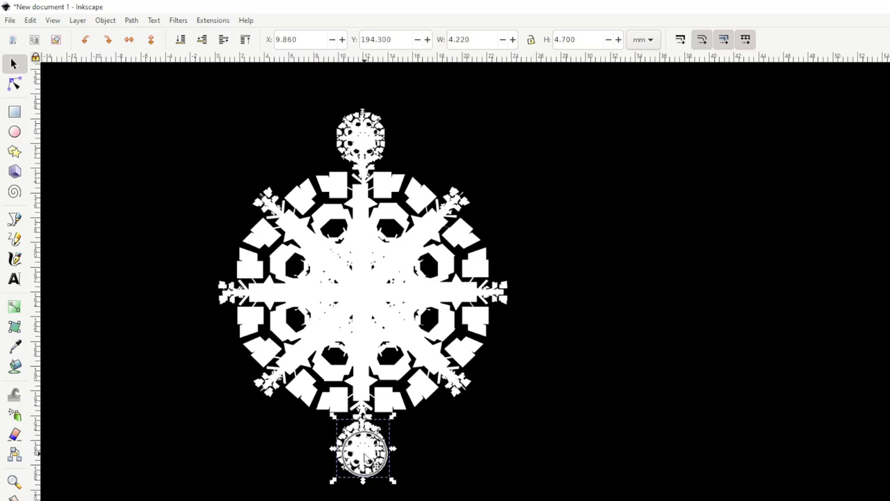
pyautogui.keyDown('shift'); pyautogui.click(374, 140); pyautogui.keyUp('shift')
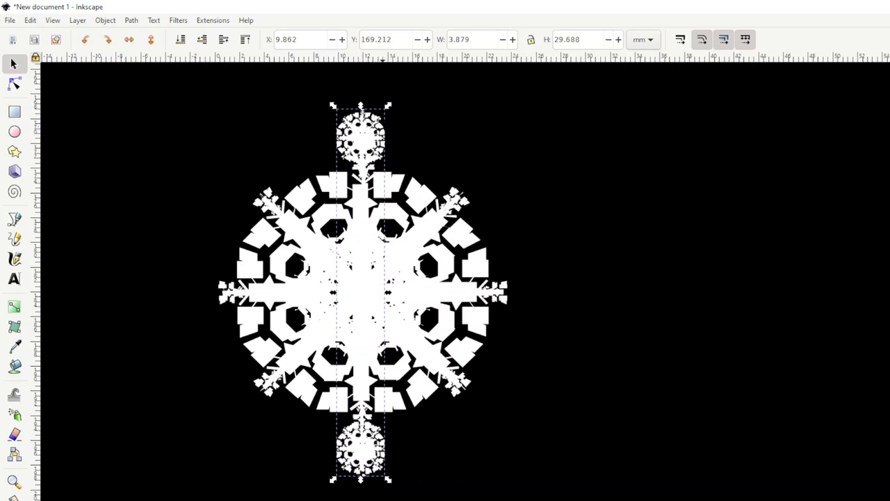
pyautogui.hotkey('ctrl', '+')
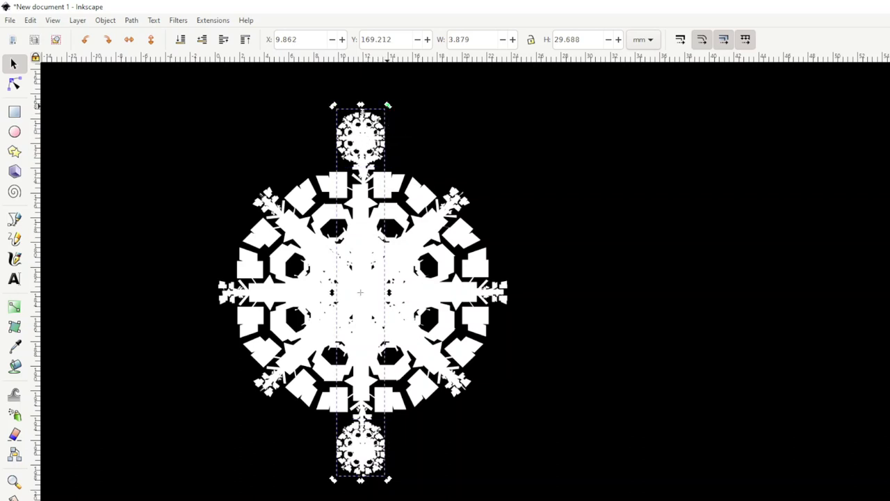
pyautogui.hotkey('ctrl', 'd')
pyautogui.moveTo(387, 106); pyautogui.dragTo(469, 442)
pyautogui.hotkey('ctrl', 'a')
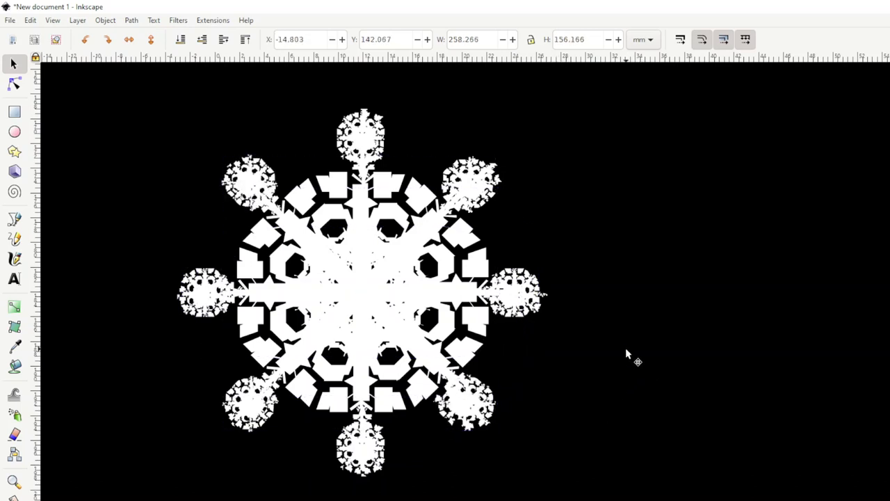
# - Check the knob joins, then group all parts of the knobbed snowflake into one object
pyautogui.press('+')
pyautogui.press('+')
pyautogui.press('+')
pyautogui.press('+')
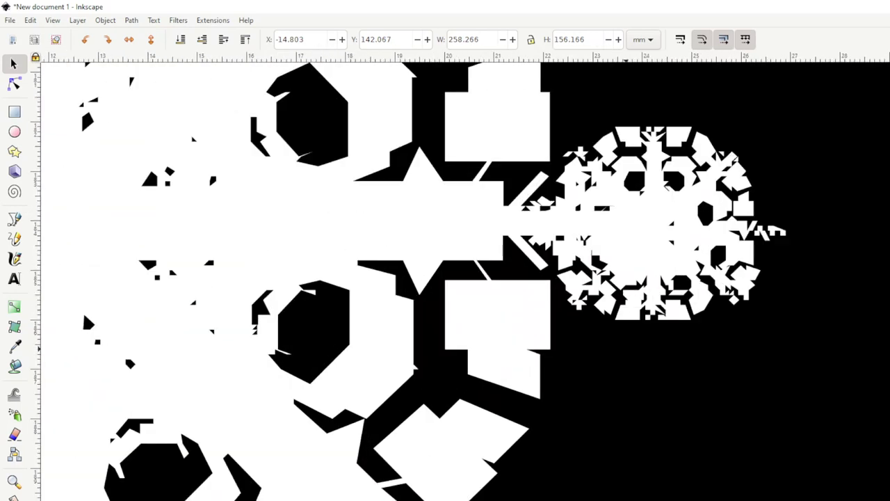
pyautogui.press('+')
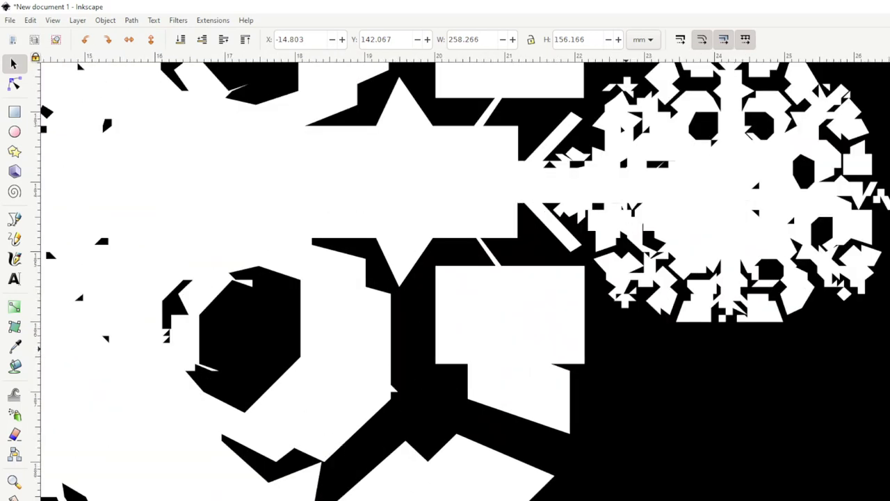
pyautogui.press('-')
pyautogui.press('-')
pyautogui.press('-')
pyautogui.press('-')
pyautogui.press('-')
pyautogui.press('-')
pyautogui.press('-')
pyautogui.press('-')
pyautogui.press('-')
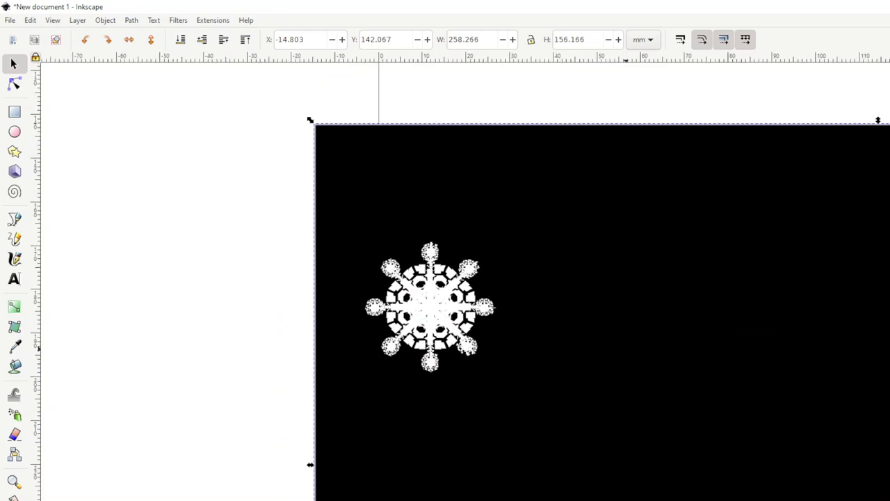
pyautogui.moveTo(229, 213); pyautogui.dragTo(588, 425)
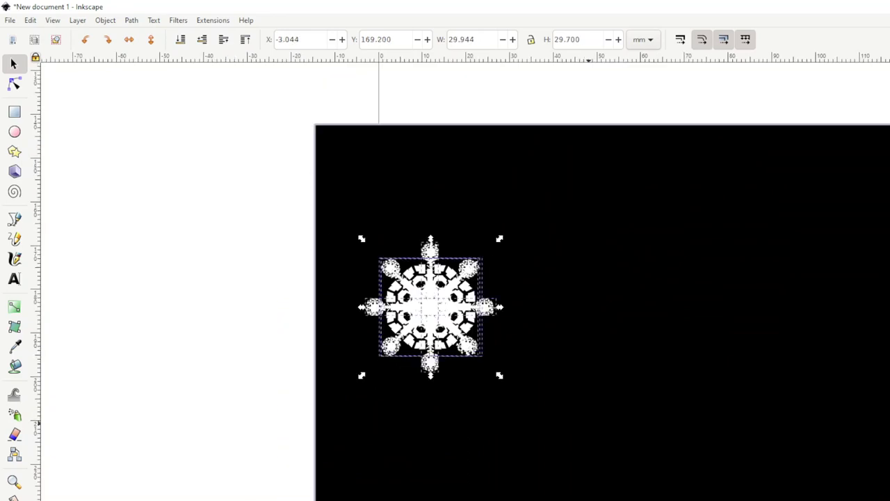
pyautogui.hotkey('ctrl', 'g')
# - Scatter six duplicates of the 30 × 29.7 mm snowflake in staggered rows across the background
pyautogui.press('Escape')
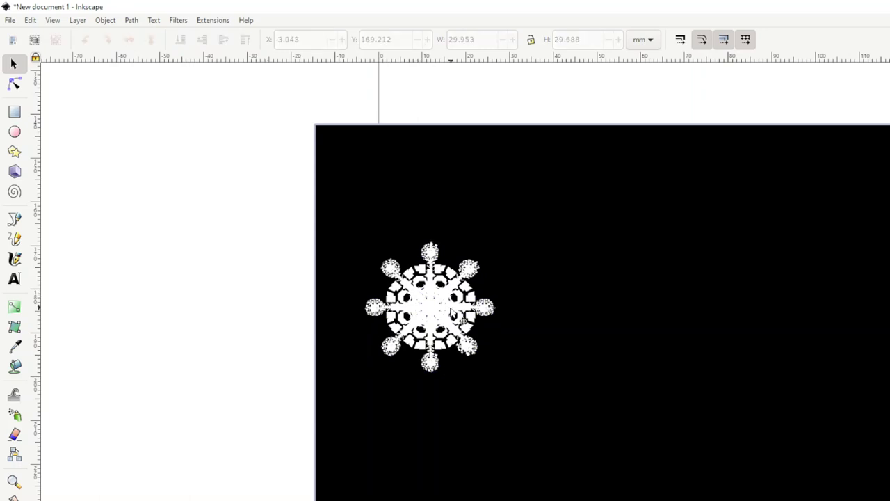
pyautogui.moveTo(410, 209); pyautogui.dragTo(641, 455)
pyautogui.hotkey('ctrl', 'd')
pyautogui.hotkey('ctrl', 'd')
pyautogui.hotkey('ctrl', 'd')
pyautogui.hotkey('ctrl', 'd')
pyautogui.hotkey('ctrl', 'd')
pyautogui.moveTo(640, 455); pyautogui.dragTo(827, 483)
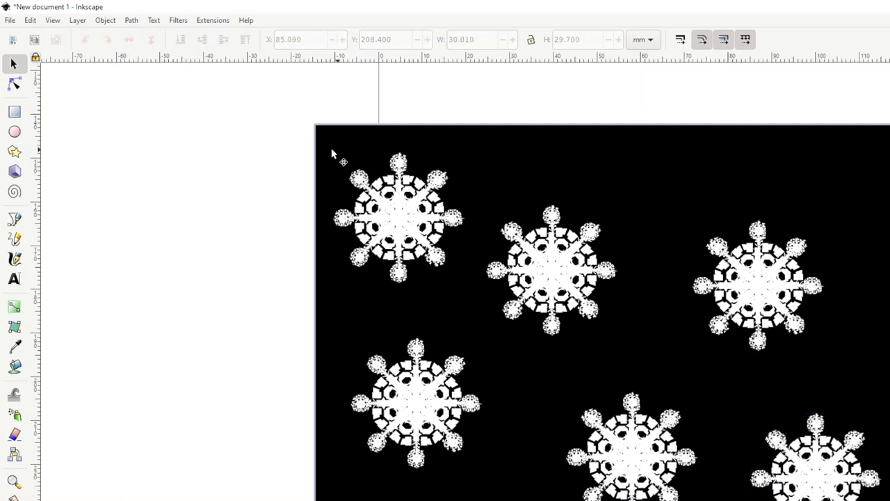
# - Enlarge the black background rectangle up and left to cover all the snowflakes
pyautogui.click(325, 130)
pyautogui.moveTo(310, 119); pyautogui.dragTo(36, 57)
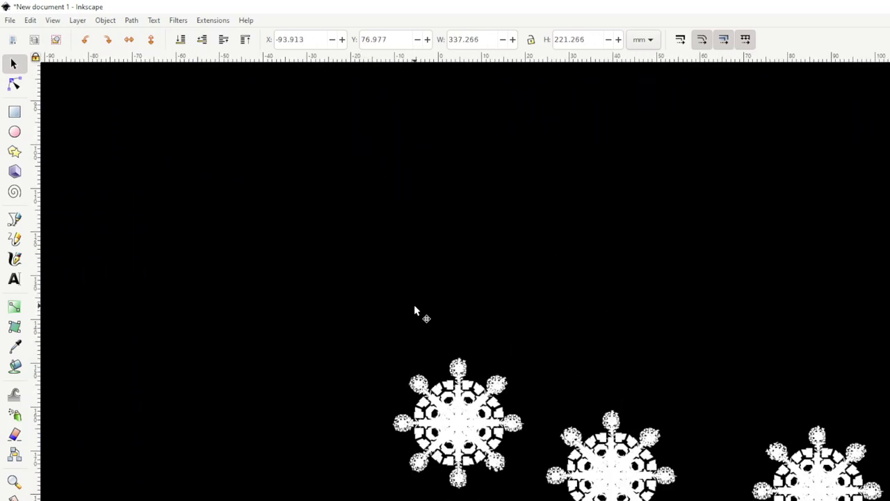
pyautogui.scroll(-8, 588, 327)
pyautogui.hscroll(5, 588, 327)
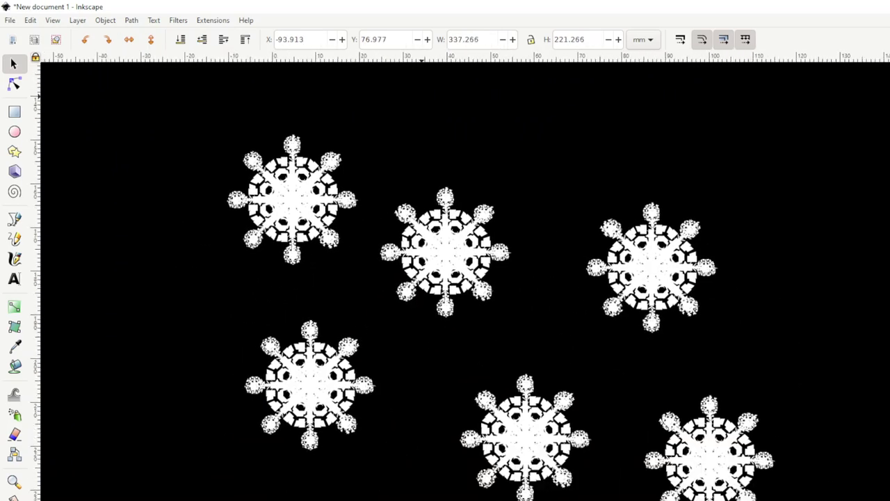
pyautogui.press('-')
pyautogui.press('-')
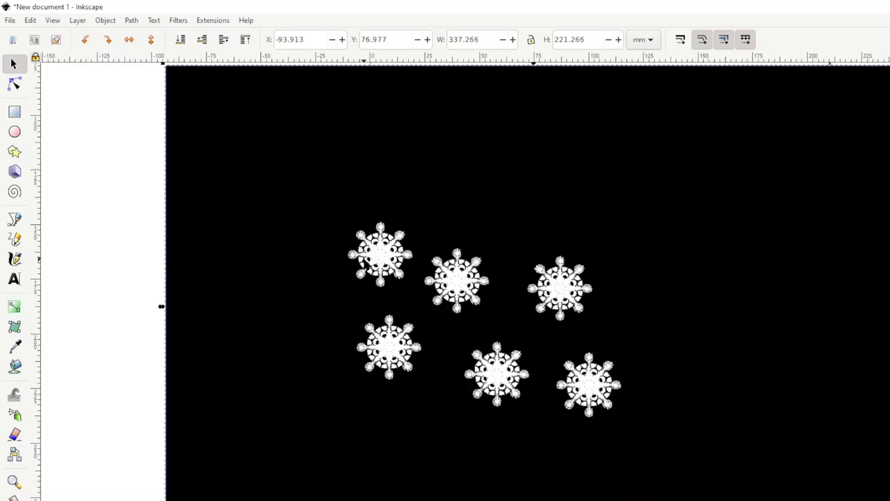